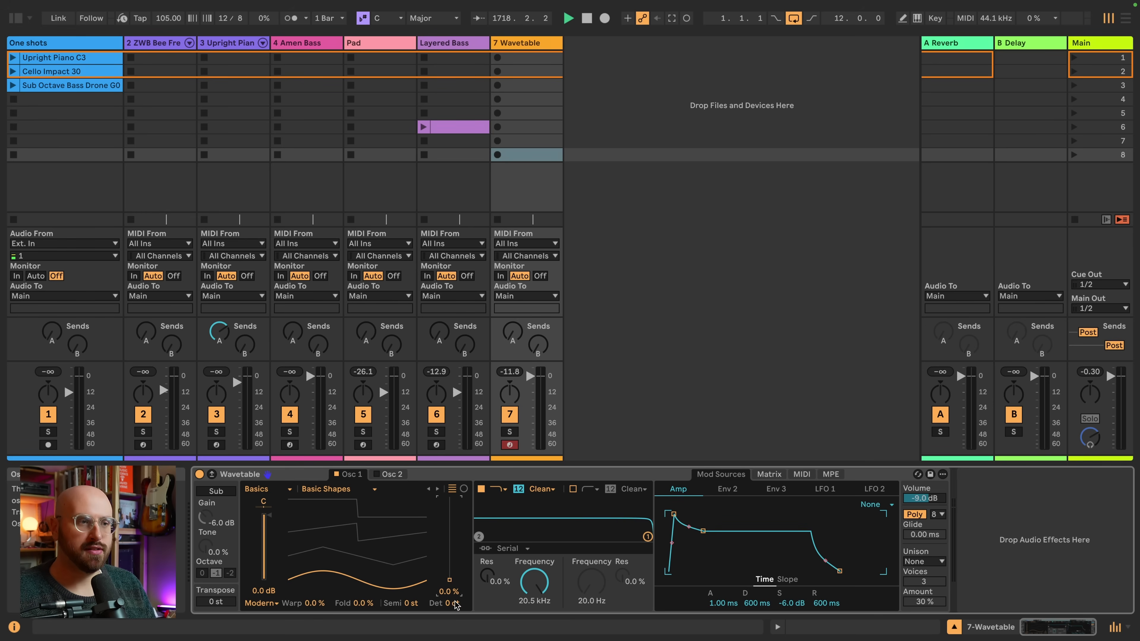
# Set oscillator 1 of the 7 Wavetable track to the 5th Brutal wavetable from the Basics category.
pyautogui.moveTo(449, 580)
pyautogui.mouseDown()
pyautogui.moveTo(450, 499)
pyautogui.moveTo(450, 580)
pyautogui.mouseUp()
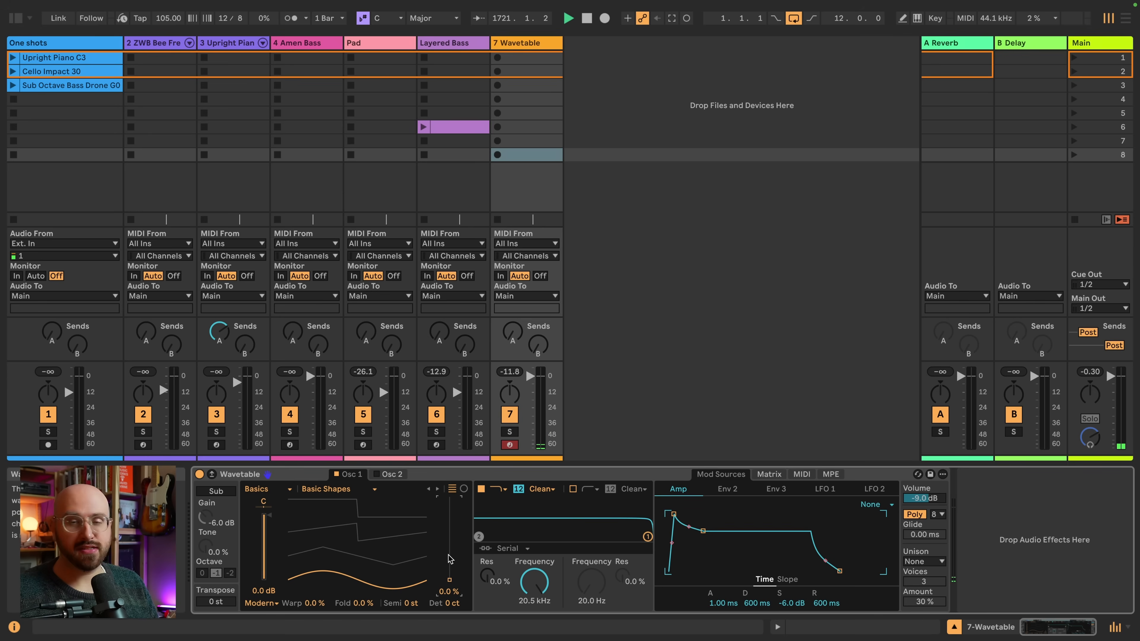
pyautogui.click(281, 492)
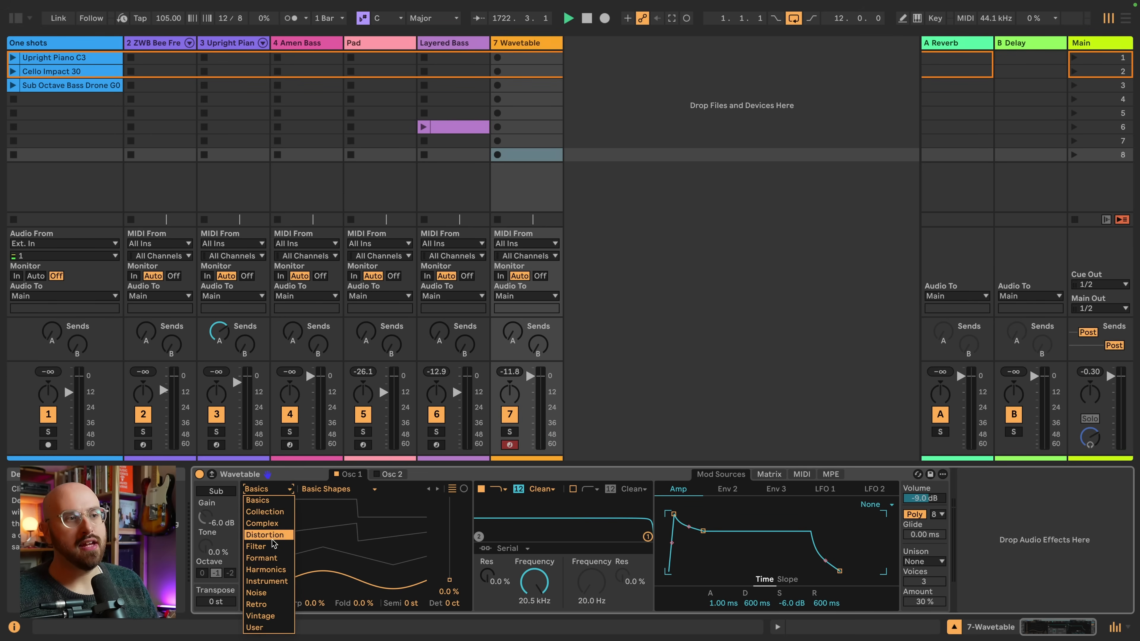
pyautogui.click(335, 492)
pyautogui.click(336, 489)
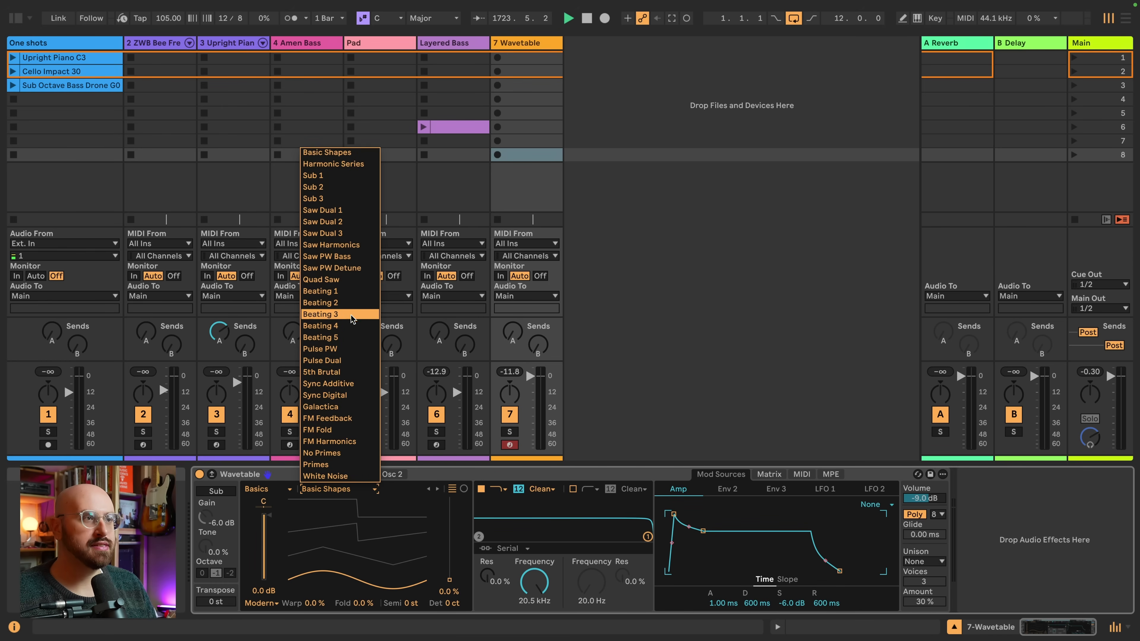
pyautogui.click(340, 371)
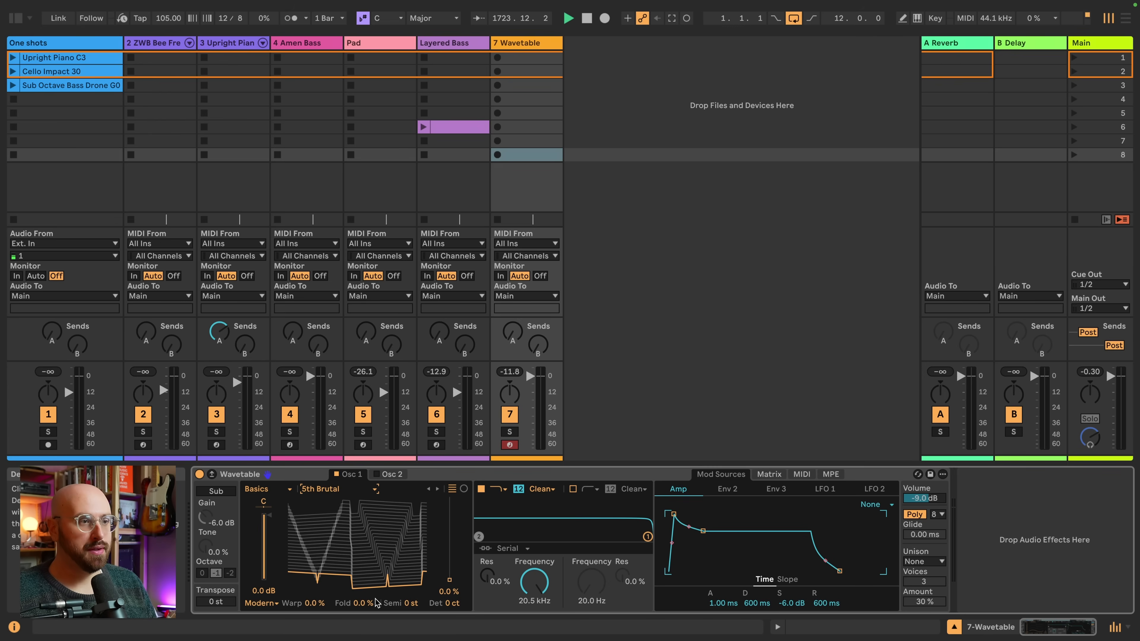
pyautogui.moveTo(381, 583)
pyautogui.mouseDown()
pyautogui.moveTo(380, 507)
pyautogui.moveTo(378, 589)
pyautogui.mouseUp()
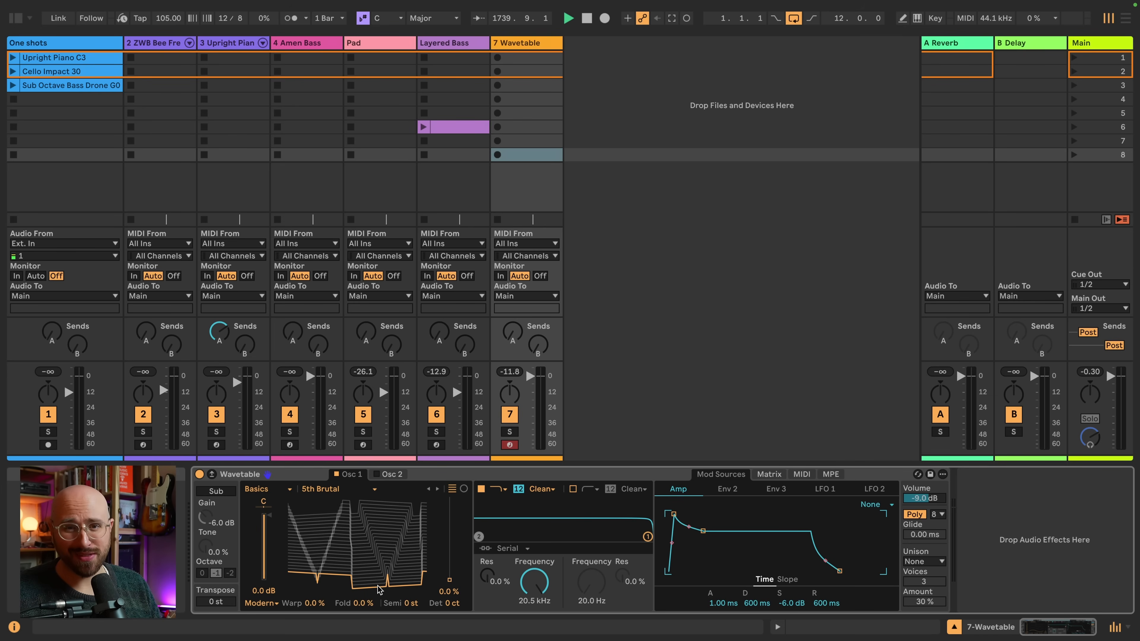
# Inspect both oscillators of the Bee French Horn instrument on track 2, comparing its user wavetable with Raw mode on and off.
pyautogui.click(166, 47)
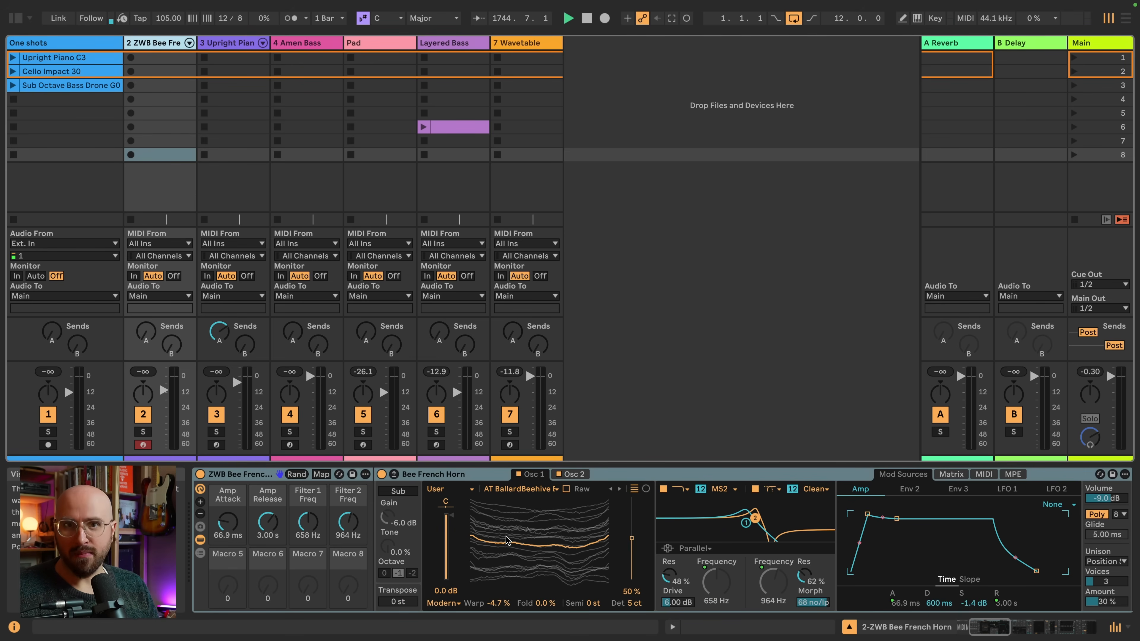
pyautogui.click(553, 475)
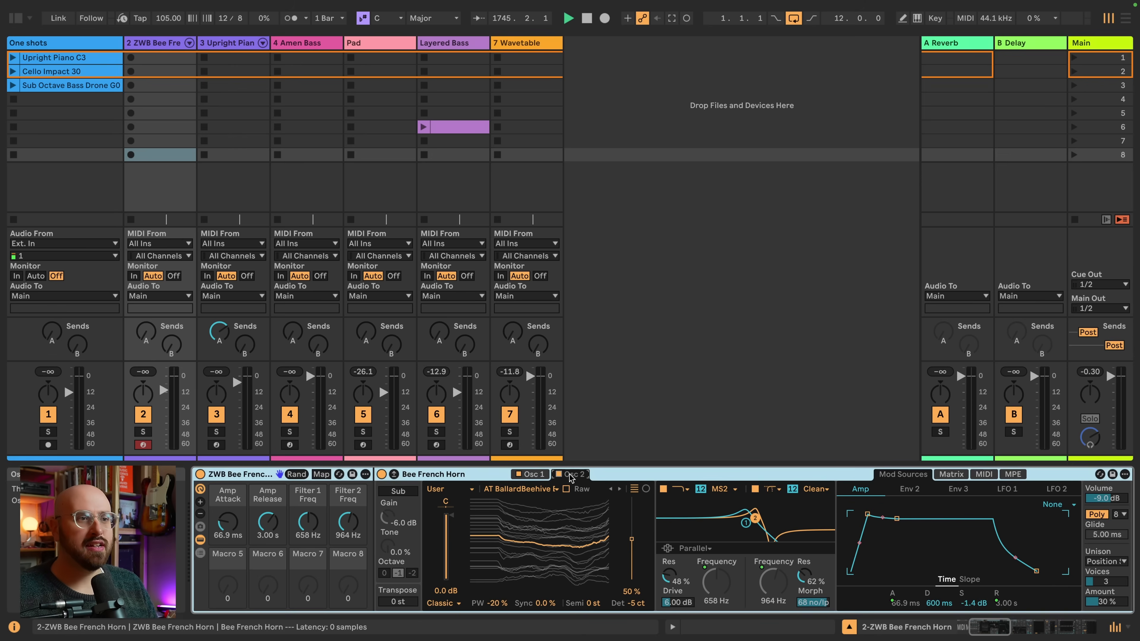
pyautogui.click(538, 474)
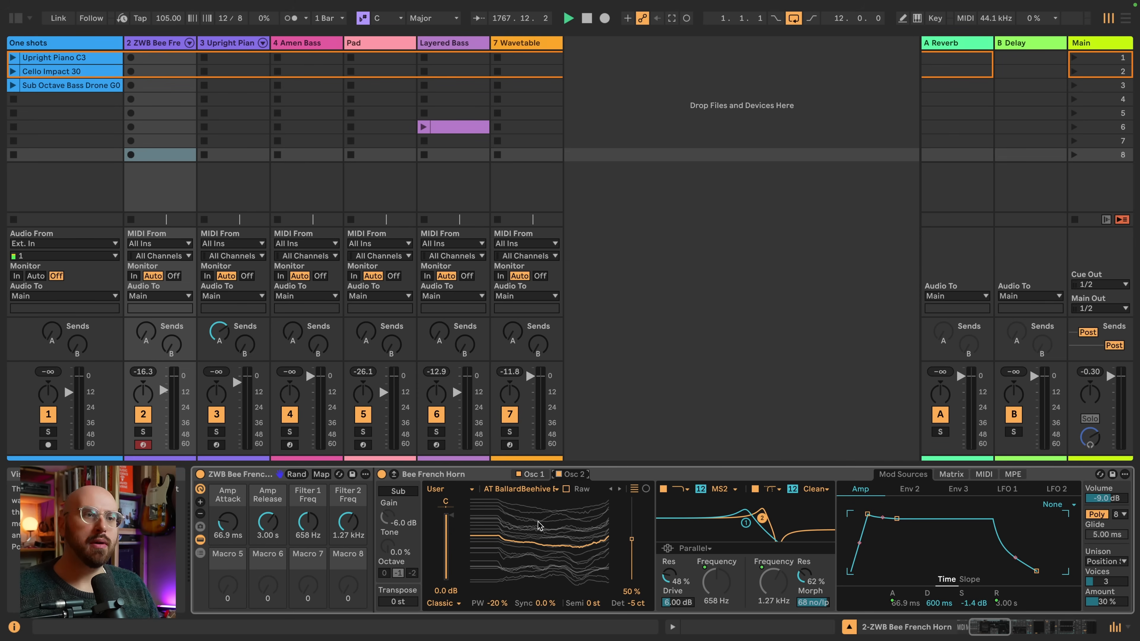
pyautogui.click(565, 492)
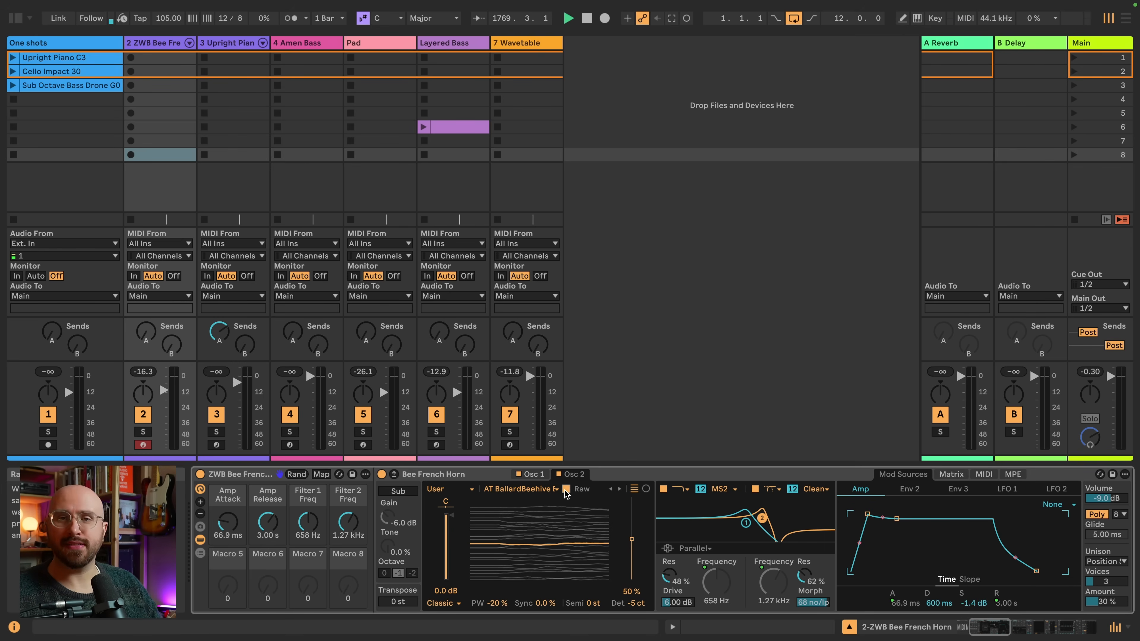
pyautogui.click(564, 490)
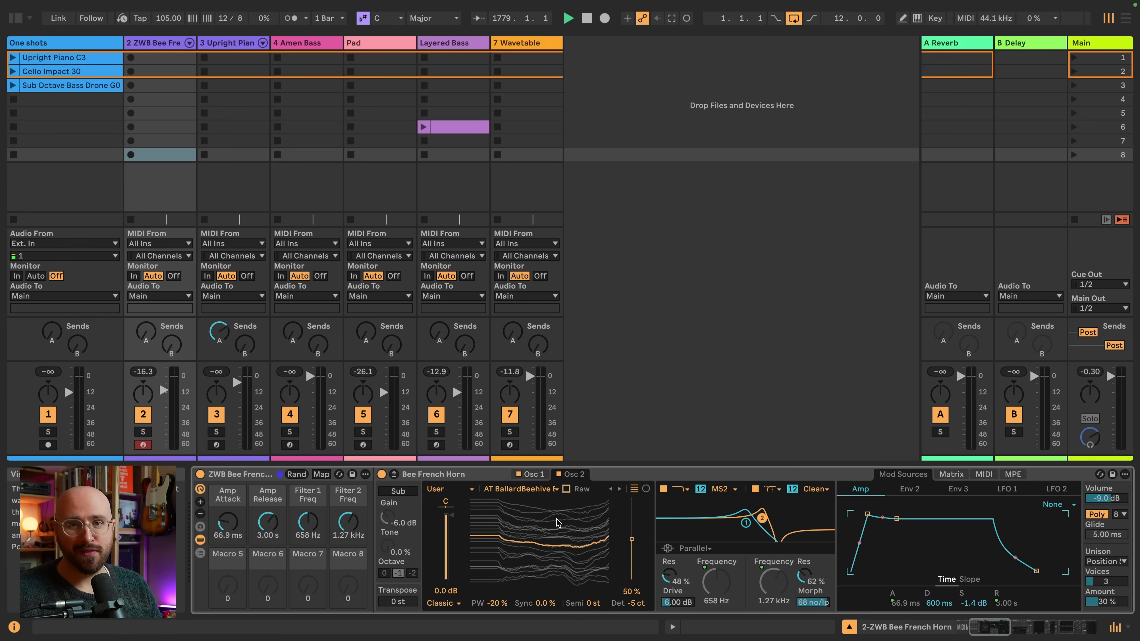
# Expand the Wavetable view and adjust the Env 2 modulation of the Osc 2 position on the 4 Amen Bass track.
pyautogui.click(393, 474)
pyautogui.moveTo(537, 378); pyautogui.dragTo(529, 197)
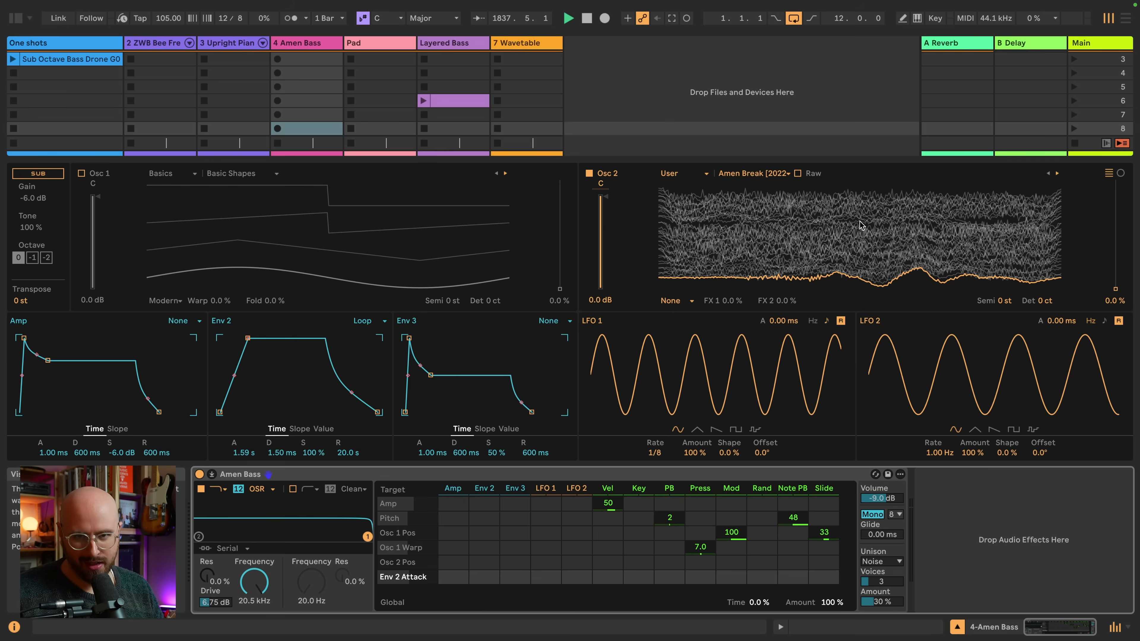
pyautogui.click(831, 289)
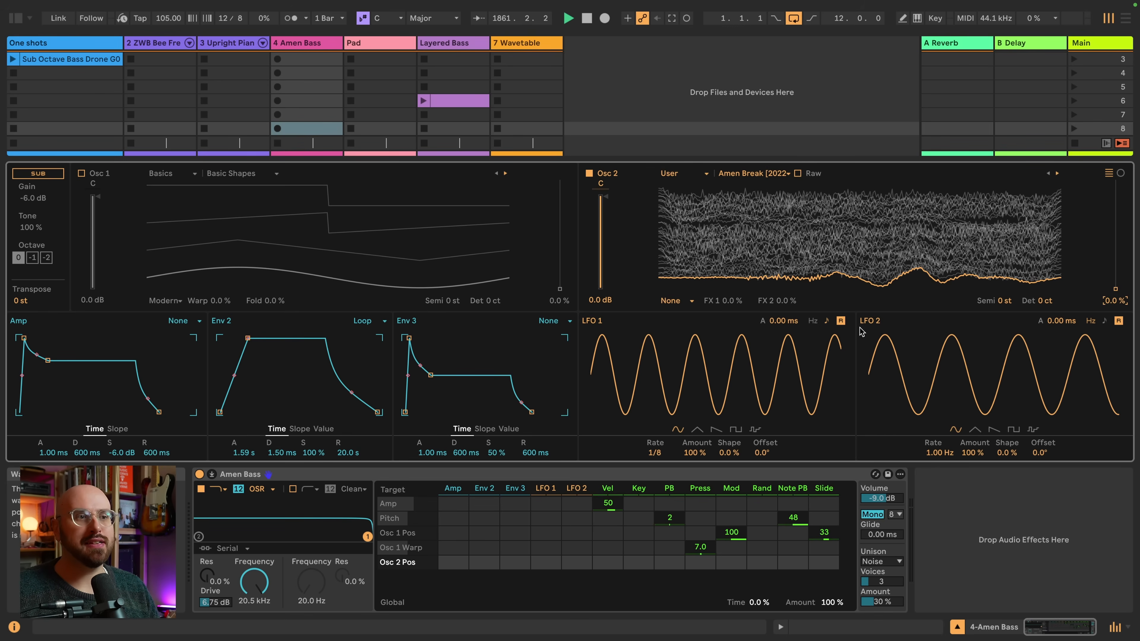
pyautogui.moveTo(482, 564); pyautogui.dragTo(482, 575)
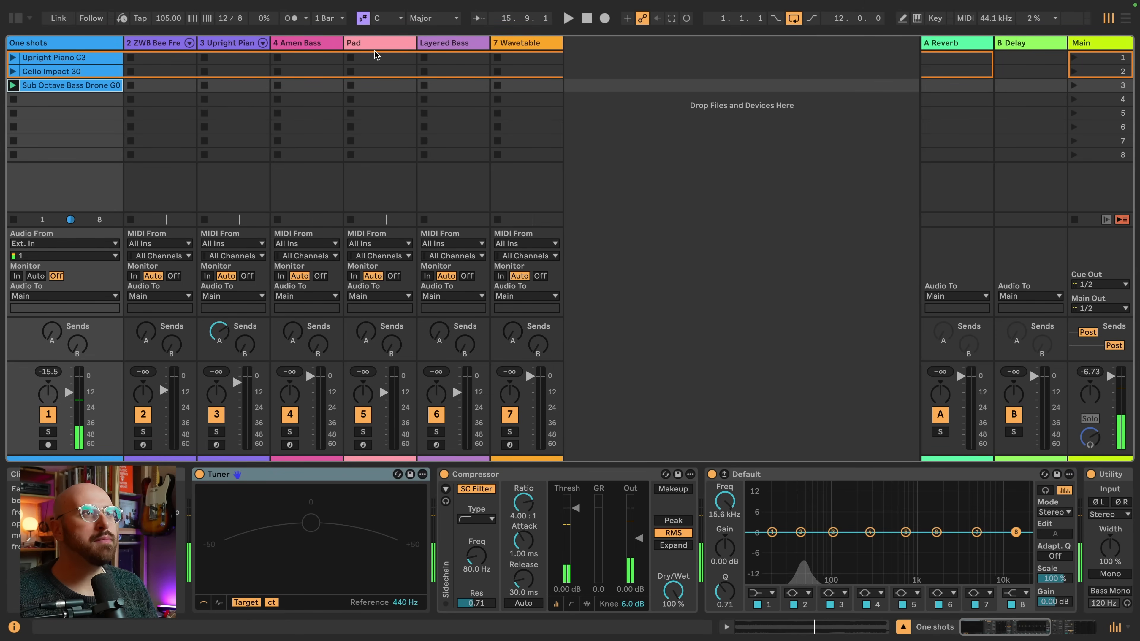
# Load the Sub Octave Bass Drone G0 sample as the Pad track's Osc 1 wavetable and set its position to 50%.
pyautogui.click(376, 45)
pyautogui.moveTo(45, 85); pyautogui.dragTo(333, 536)
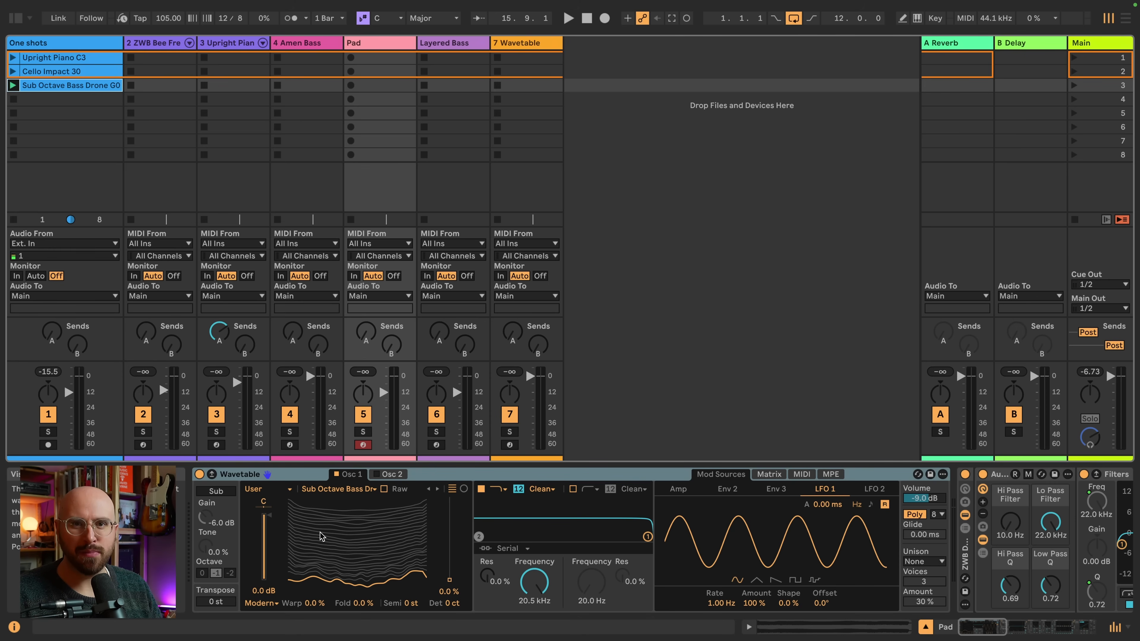
pyautogui.click(449, 592)
pyautogui.write('50')
pyautogui.press('Return')
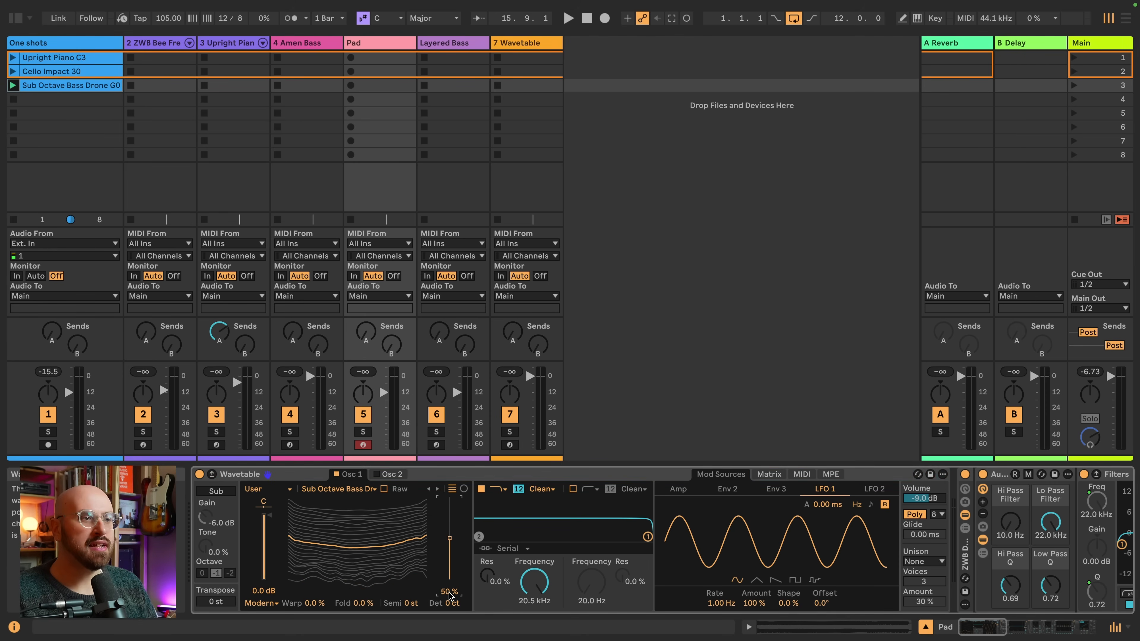
# Expand the Pad's Wavetable view and modulate the Osc 1 position with LFO 1 by an amount of 35.
pyautogui.click(211, 474)
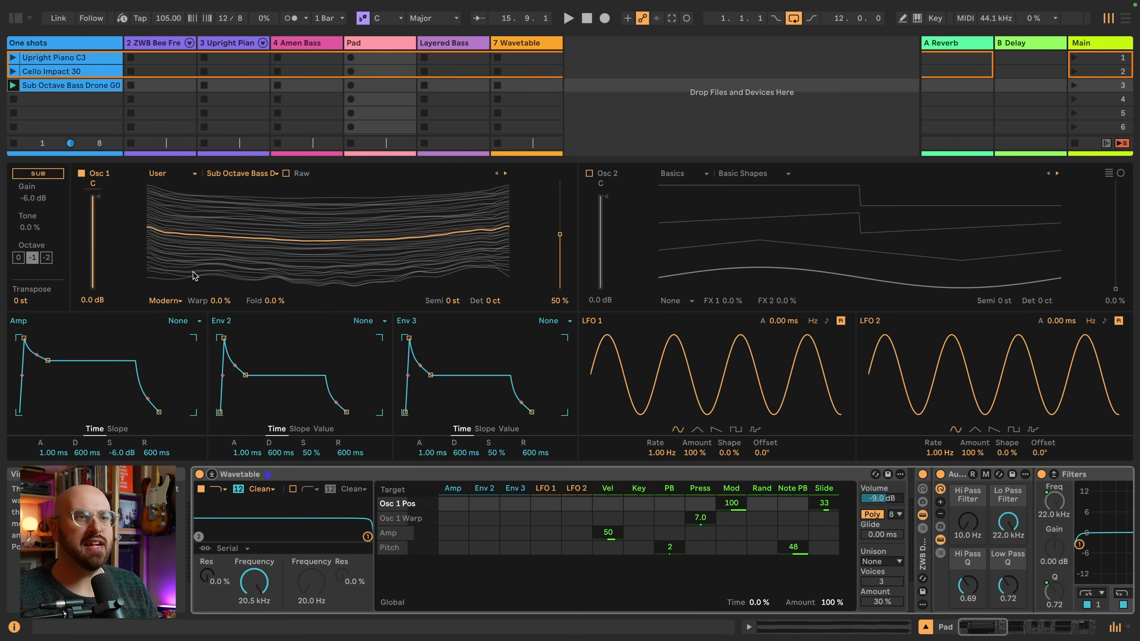
pyautogui.click(519, 399)
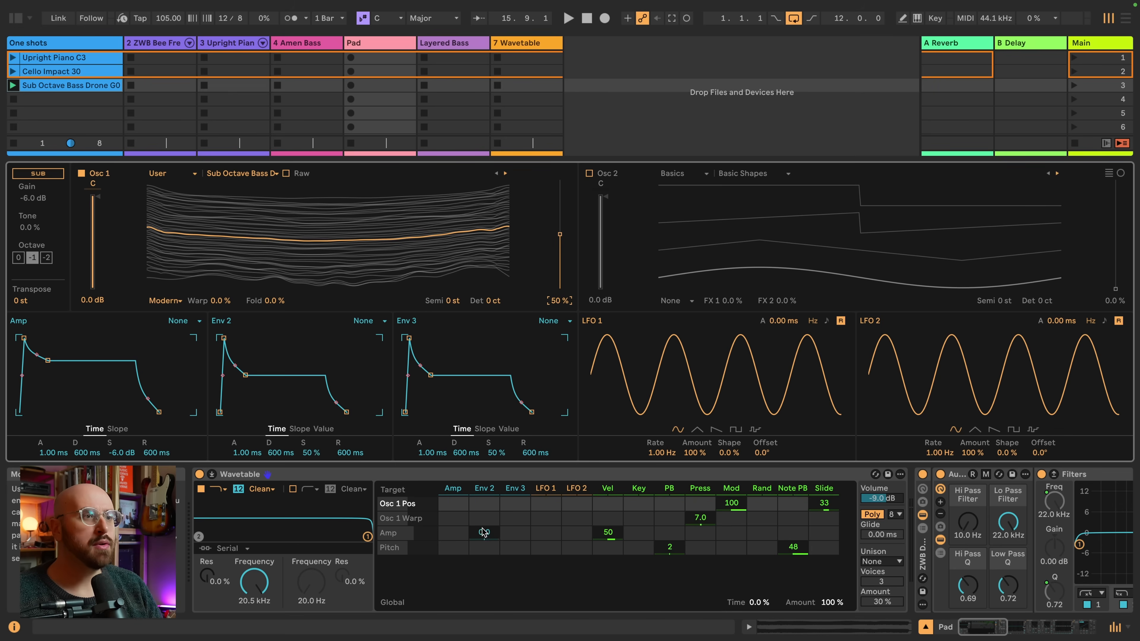
pyautogui.click(551, 505)
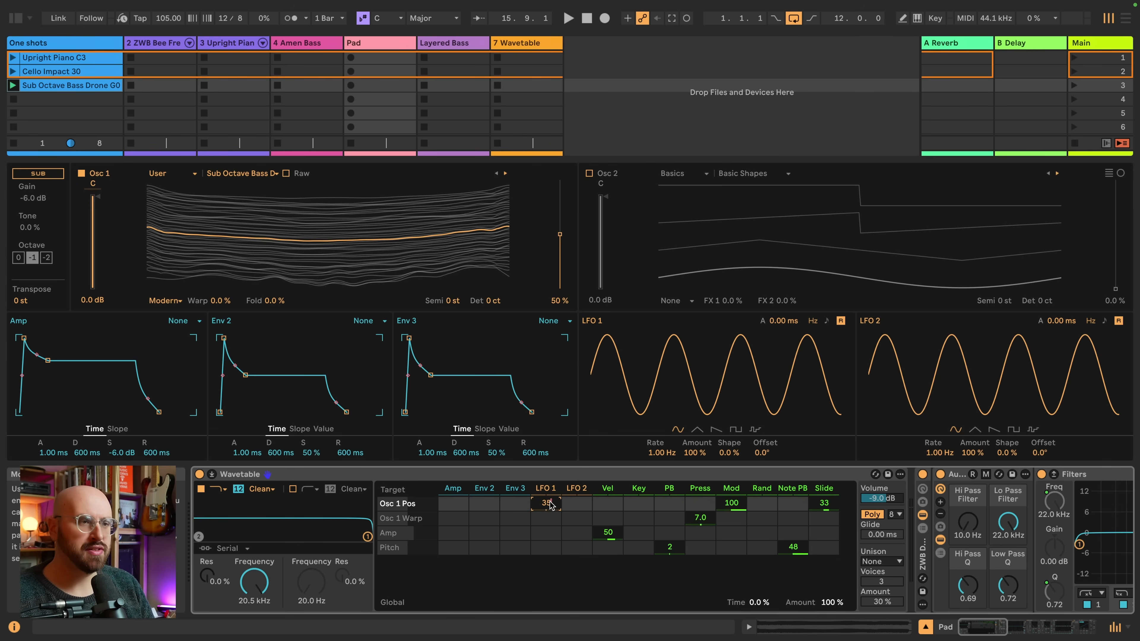
# Set LFO 1's rate to 0.05 Hz and its shape to -50%.
pyautogui.click(660, 454)
pyautogui.write('.05')
pyautogui.press('Return')
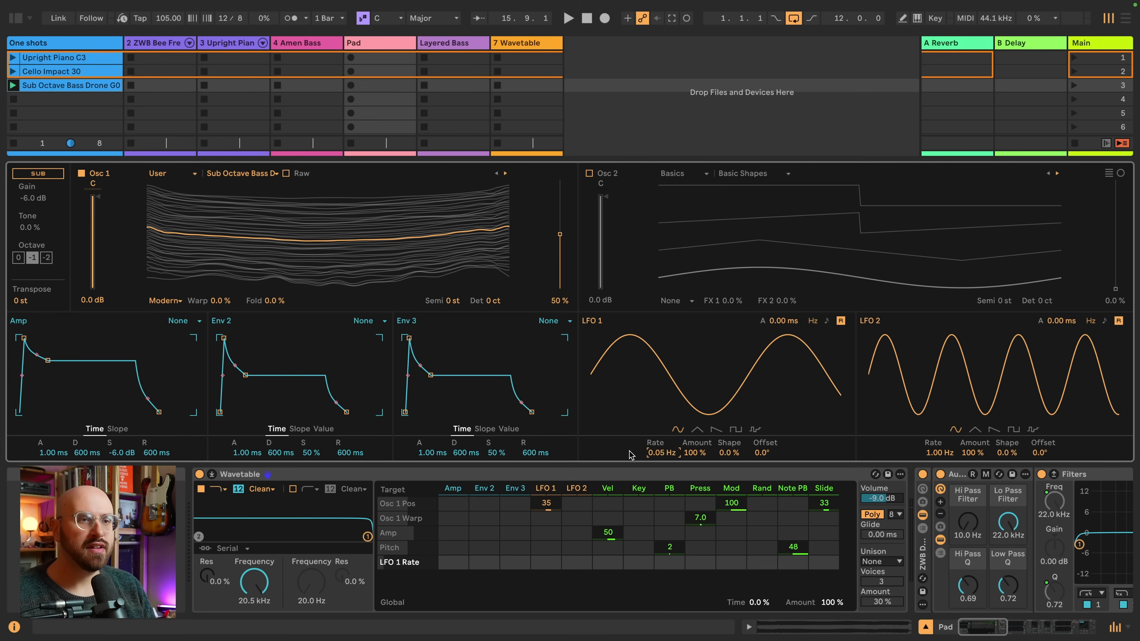
pyautogui.click(733, 451)
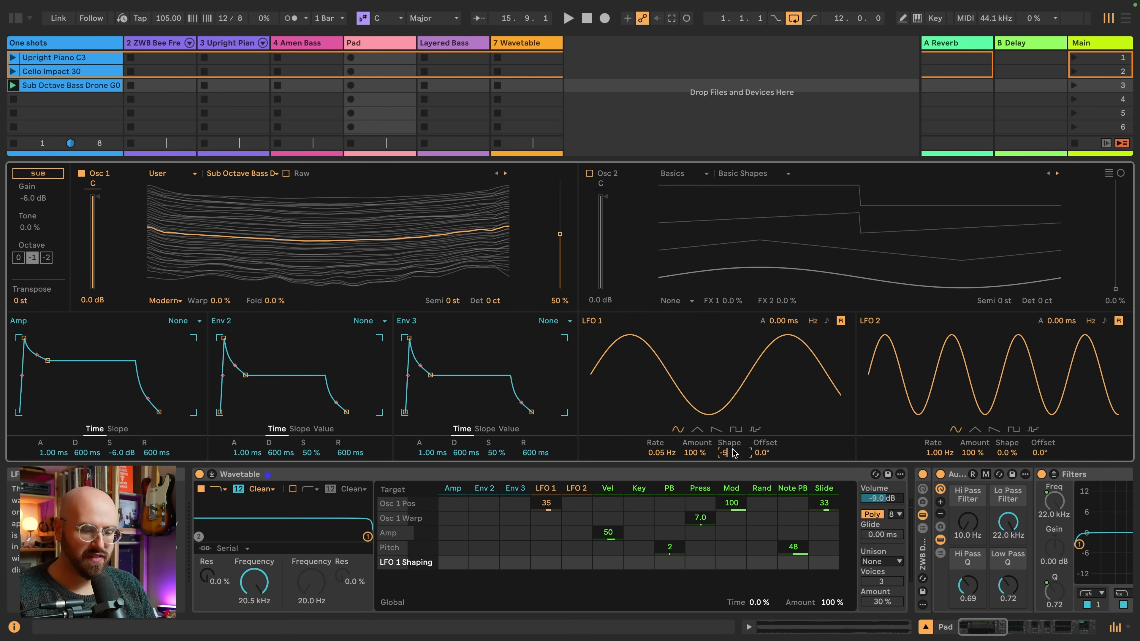
pyautogui.press('Return')
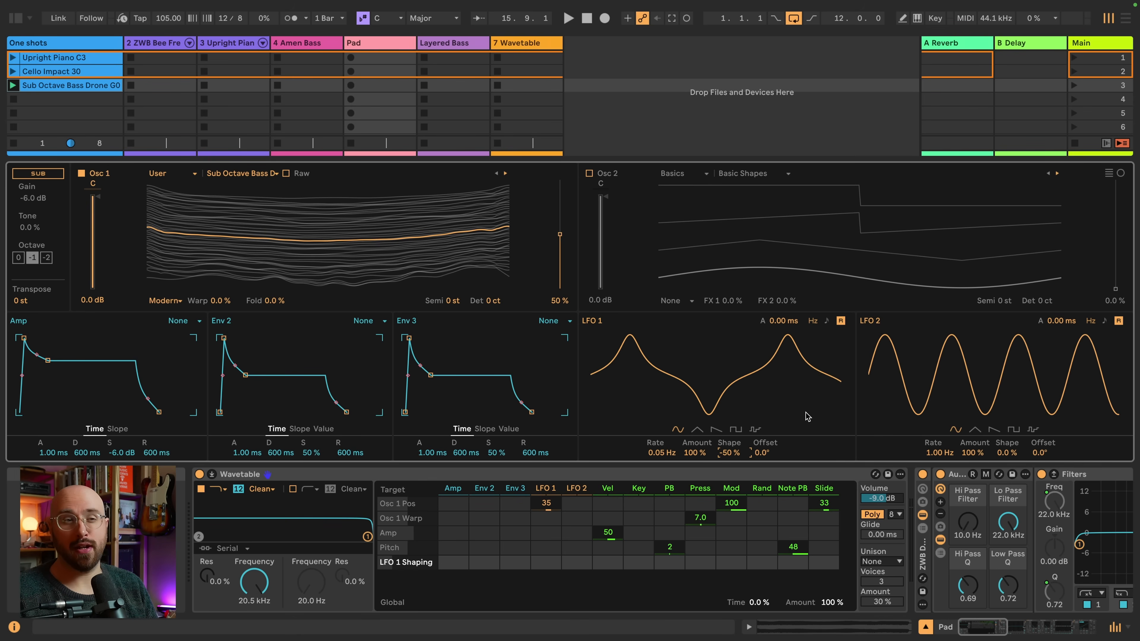
# Set the Pad instrument's unison mode to Shimmer.
pyautogui.click(881, 561)
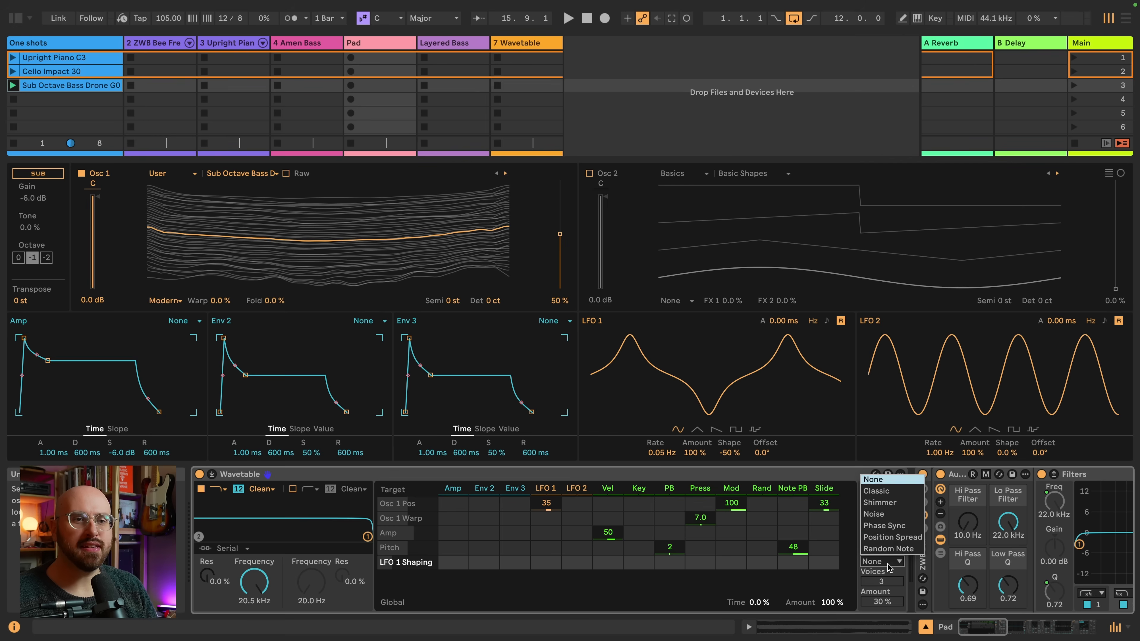
pyautogui.click(881, 502)
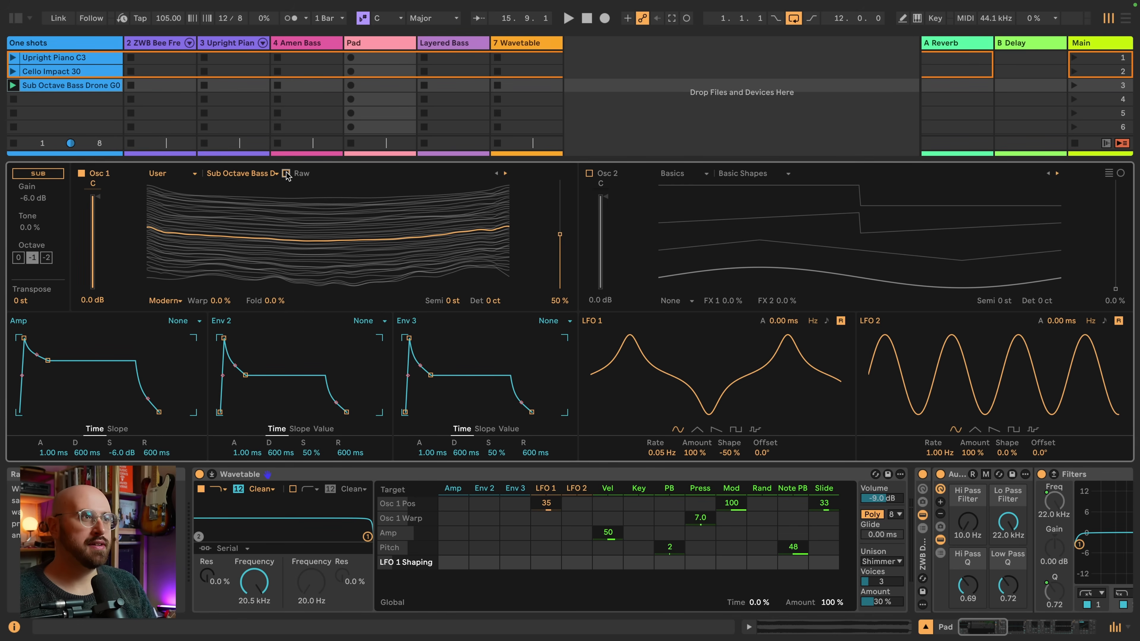
# Turn on Raw mode for the Pad's Osc 1 wavetable and set its Warp to 30% and Fold to 19%.
pyautogui.click(286, 174)
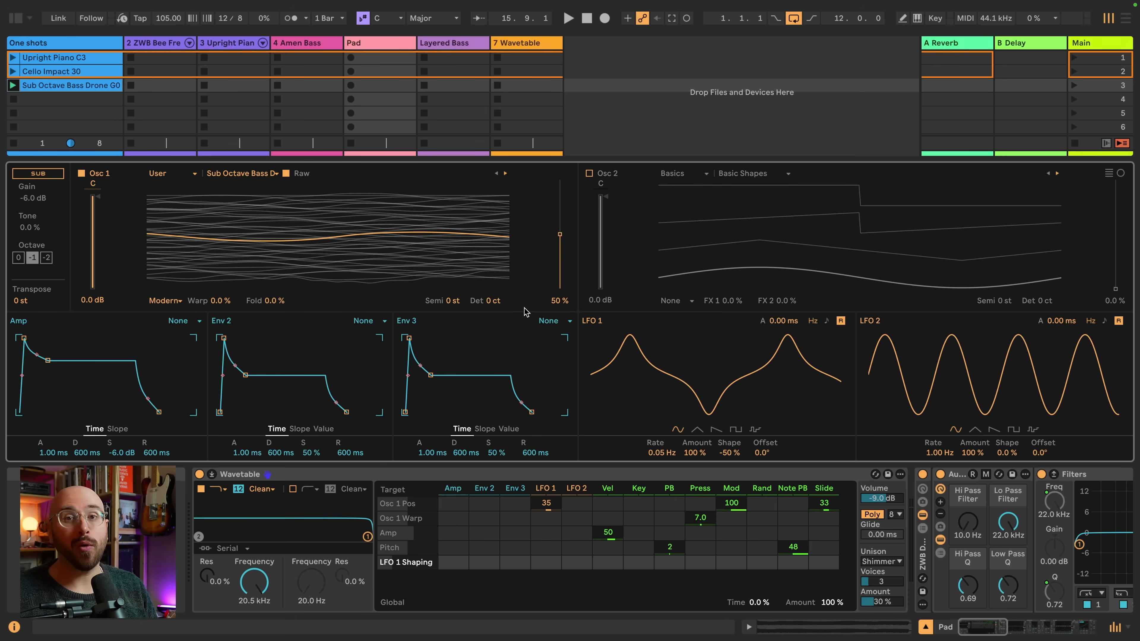
pyautogui.moveTo(220, 301)
pyautogui.mouseDown()
pyautogui.moveTo(220, 264)
pyautogui.moveTo(220, 341)
pyautogui.moveTo(220, 296)
pyautogui.moveTo(271, 289)
pyautogui.moveTo(220, 298)
pyautogui.moveTo(220, 275)
pyautogui.moveTo(220, 321)
pyautogui.moveTo(220, 287)
pyautogui.moveTo(224, 301)
pyautogui.mouseUp()
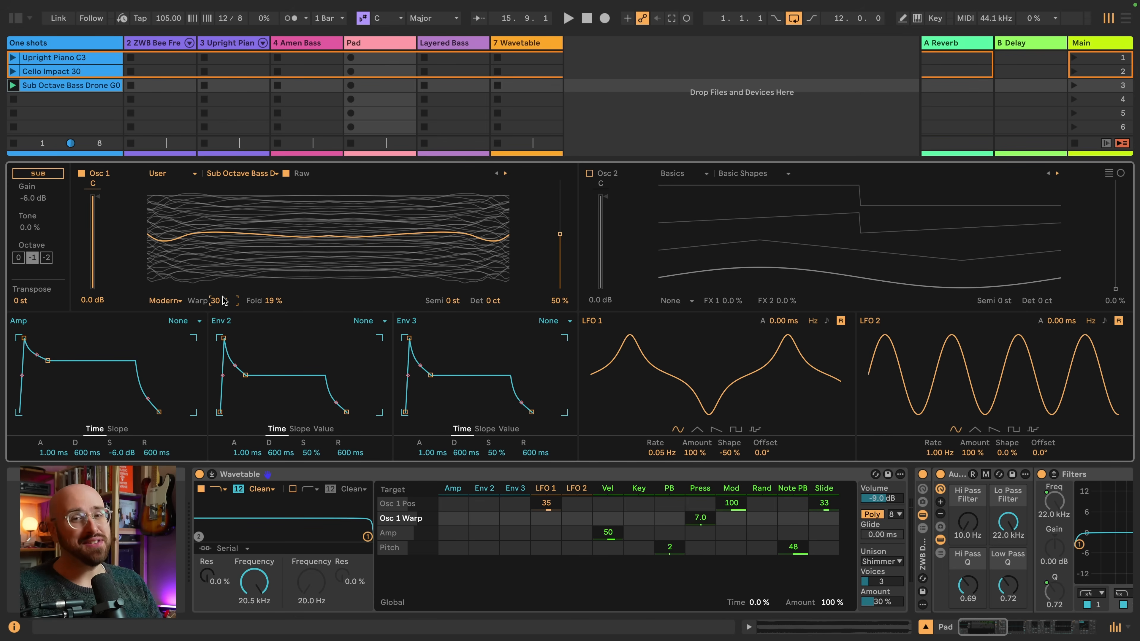
# Load the Cello Impact 30 sample into the Layered Bass track's Osc 1 and modulate its position with Env 2 at 100.
pyautogui.click(75, 72)
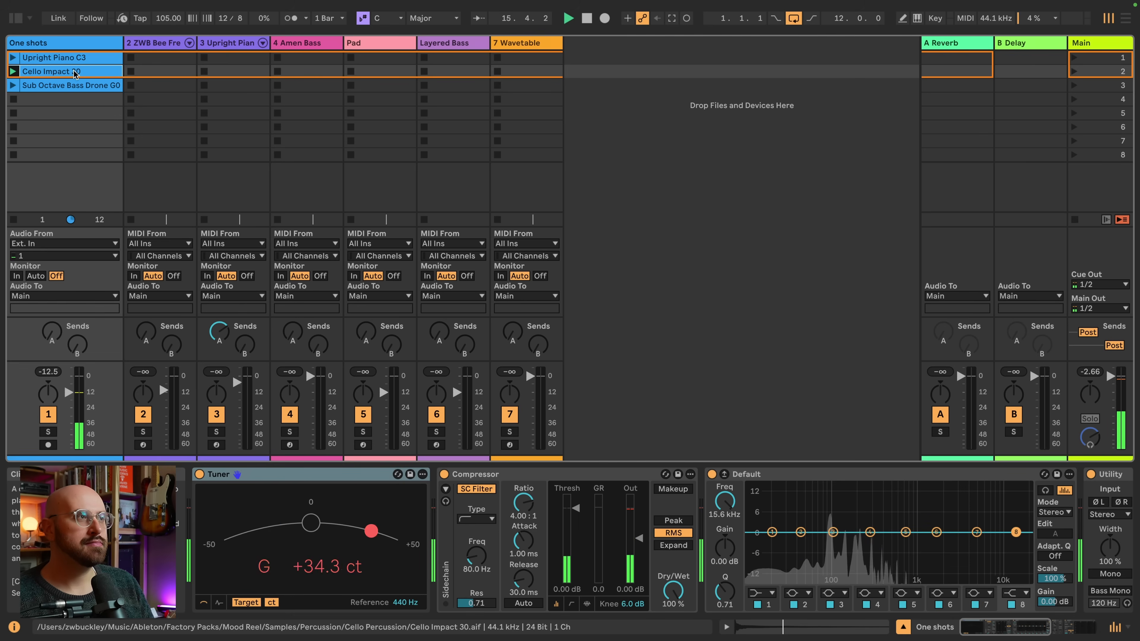
pyautogui.moveTo(74, 73); pyautogui.dragTo(296, 534)
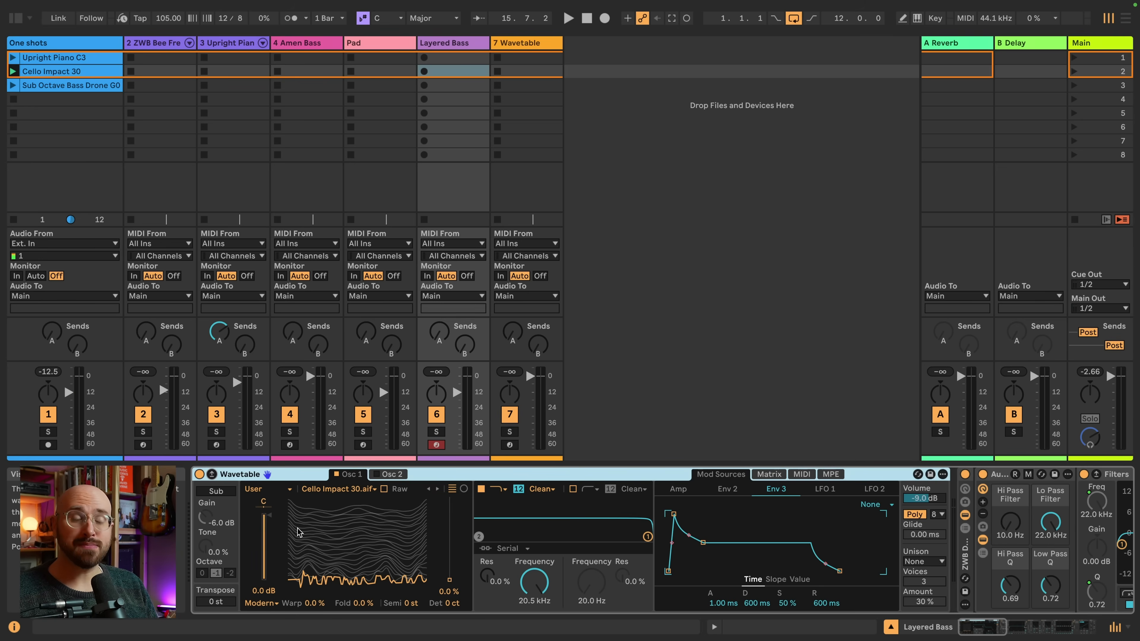
pyautogui.click(212, 475)
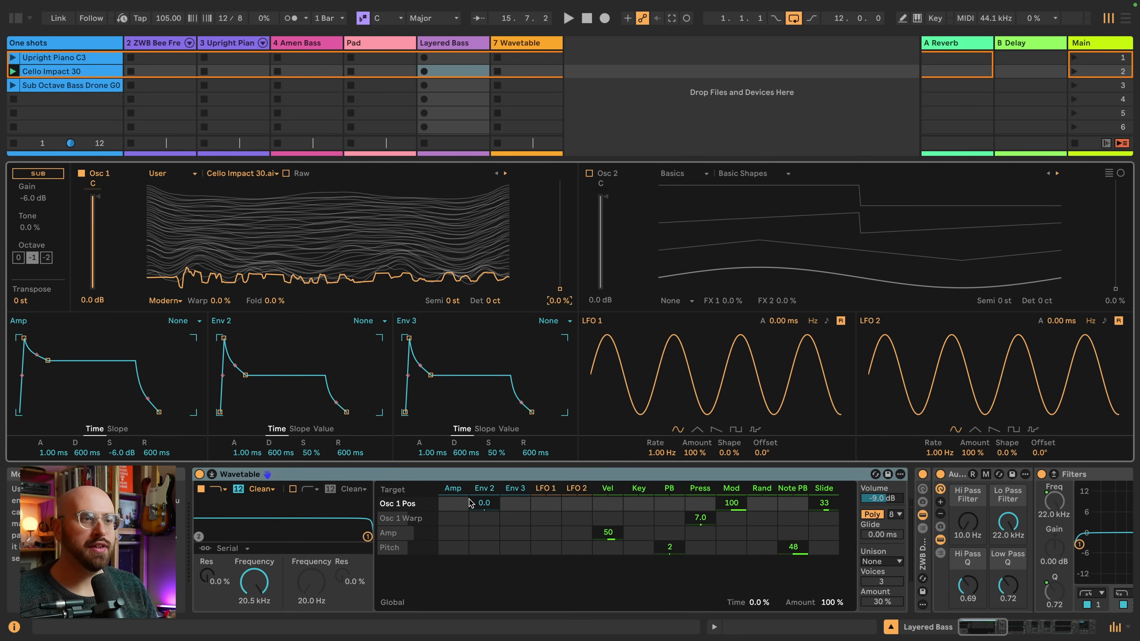
pyautogui.click(484, 503)
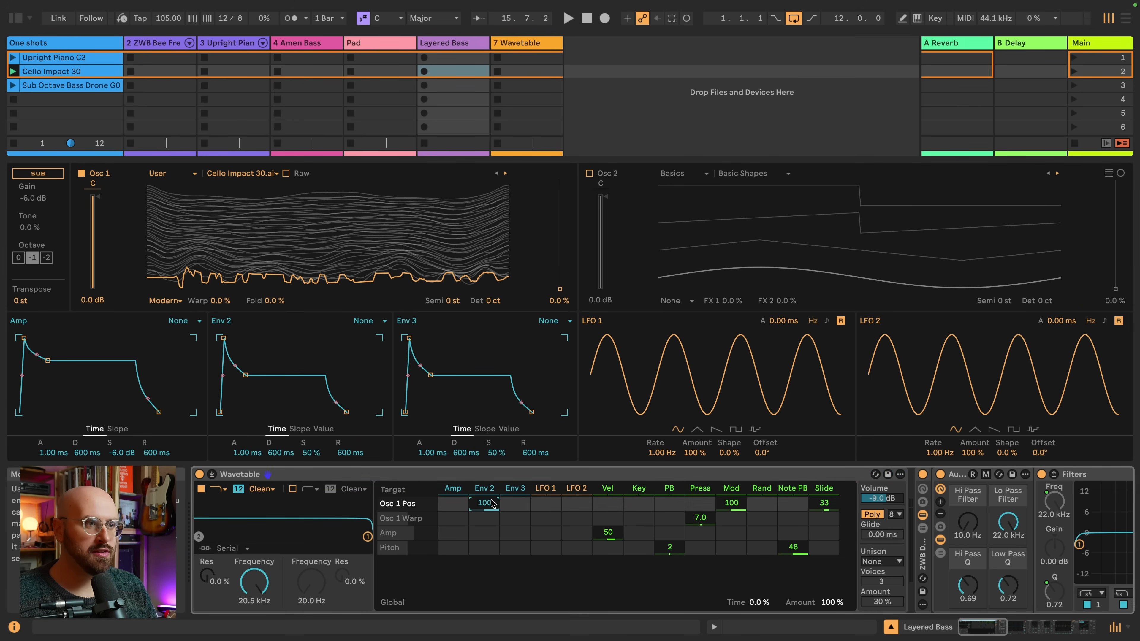
# Set Env 2's loop mode to Trigger and its attack time to 1330 ms.
pyautogui.click(378, 321)
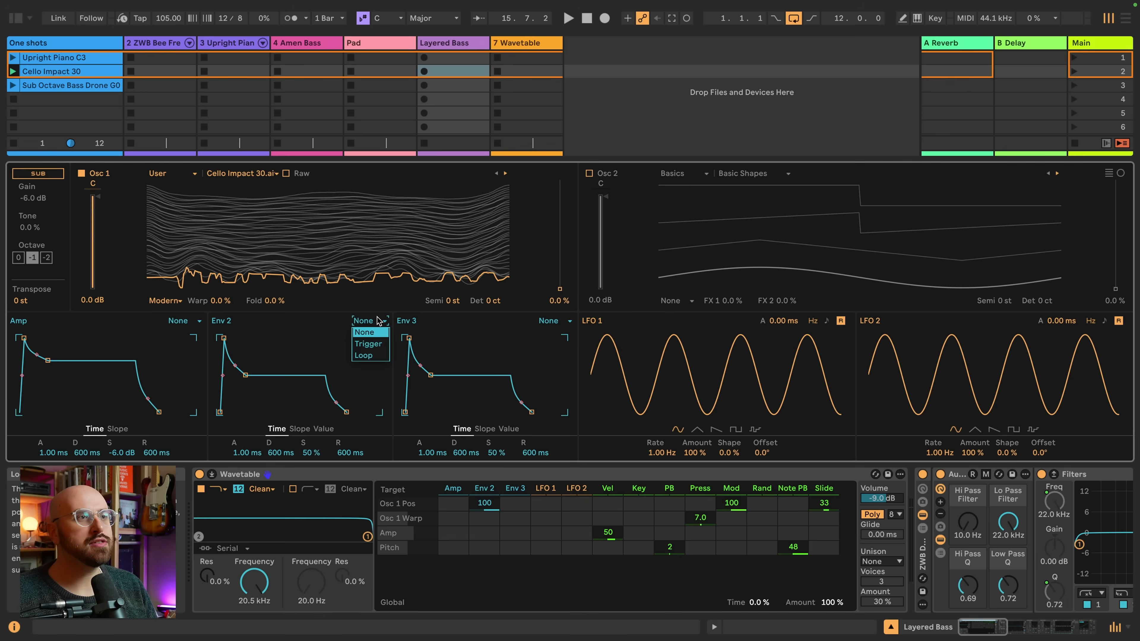
pyautogui.click(377, 344)
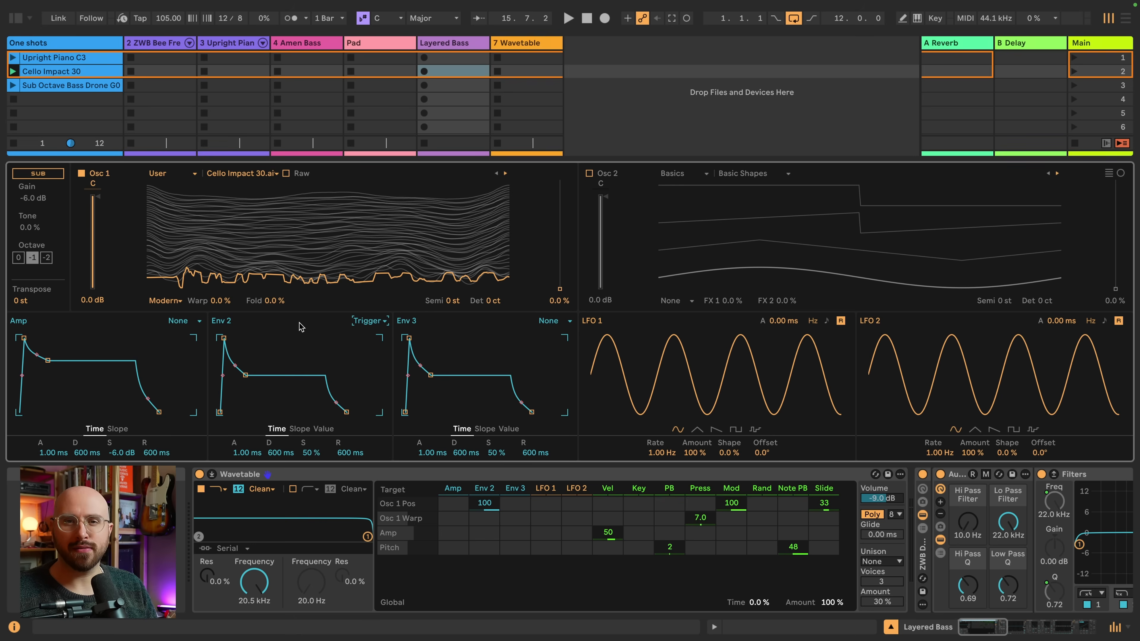
pyautogui.click(250, 454)
pyautogui.write('13')
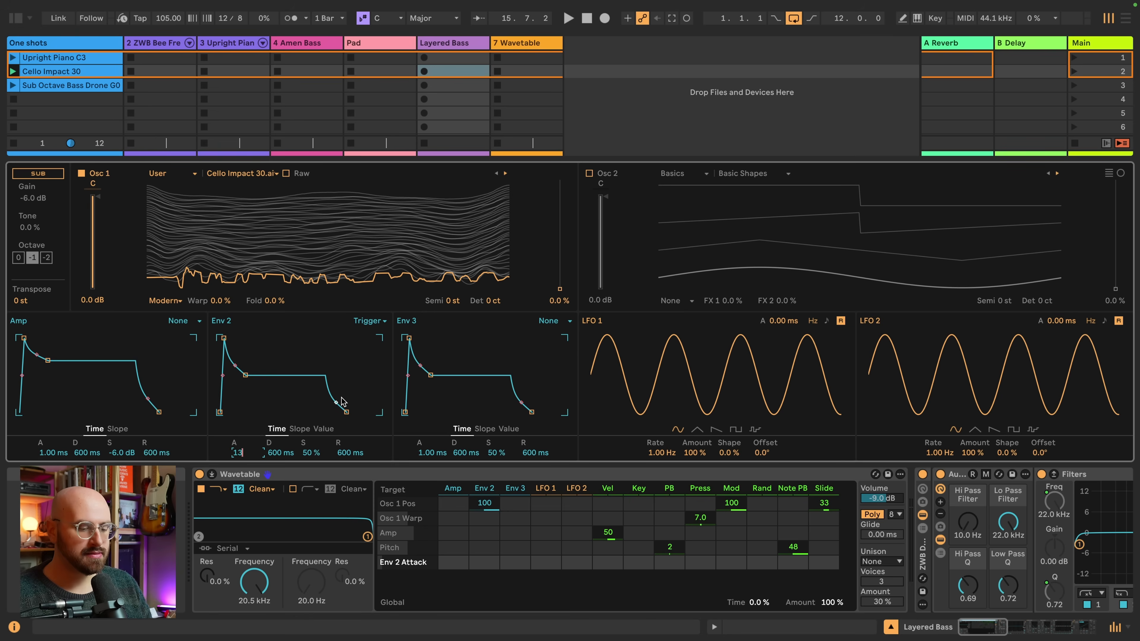
pyautogui.write('30')
pyautogui.press('Return')
# Set the Layered Bass unison mode to Noise and load the Upright Piano C3 sample as the Osc 2 wavetable.
pyautogui.click(880, 562)
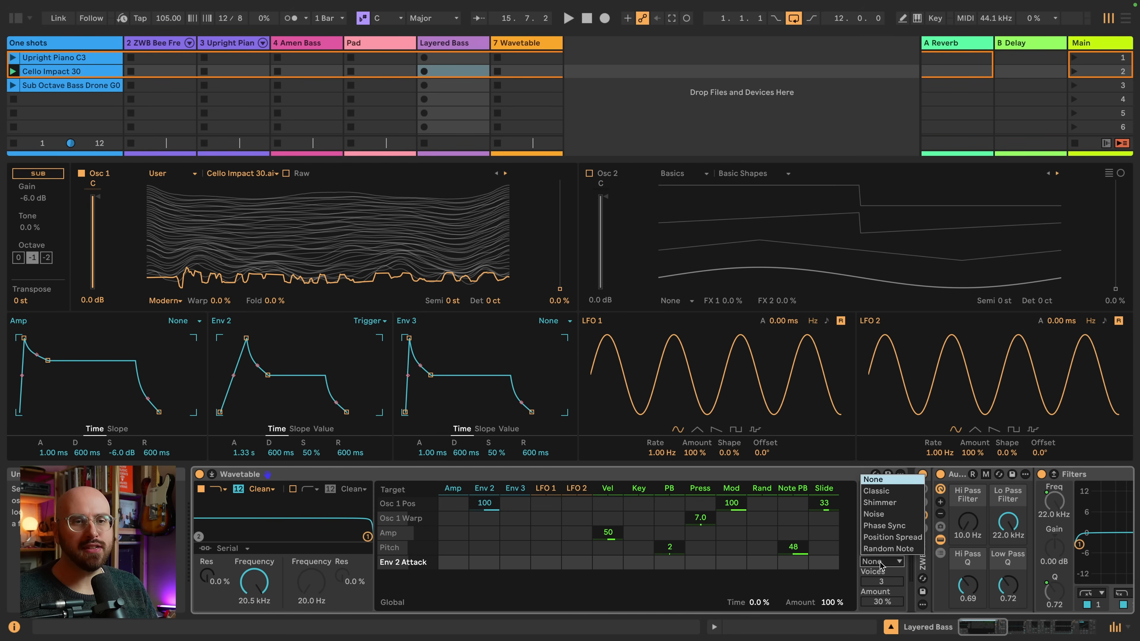
pyautogui.click(884, 513)
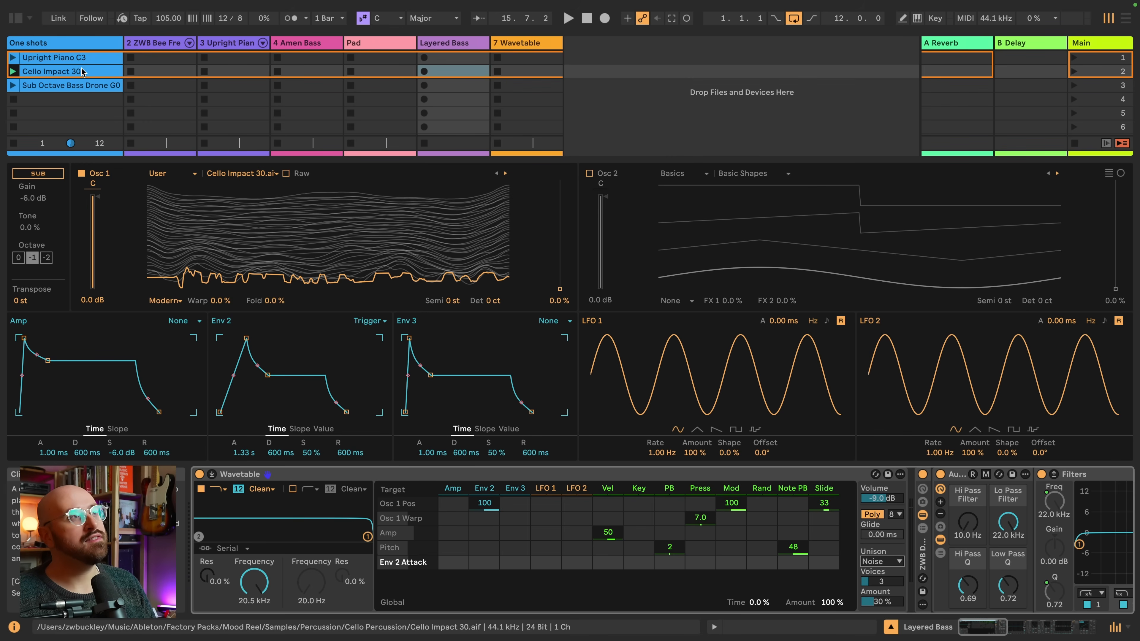
pyautogui.moveTo(65, 61); pyautogui.dragTo(808, 272)
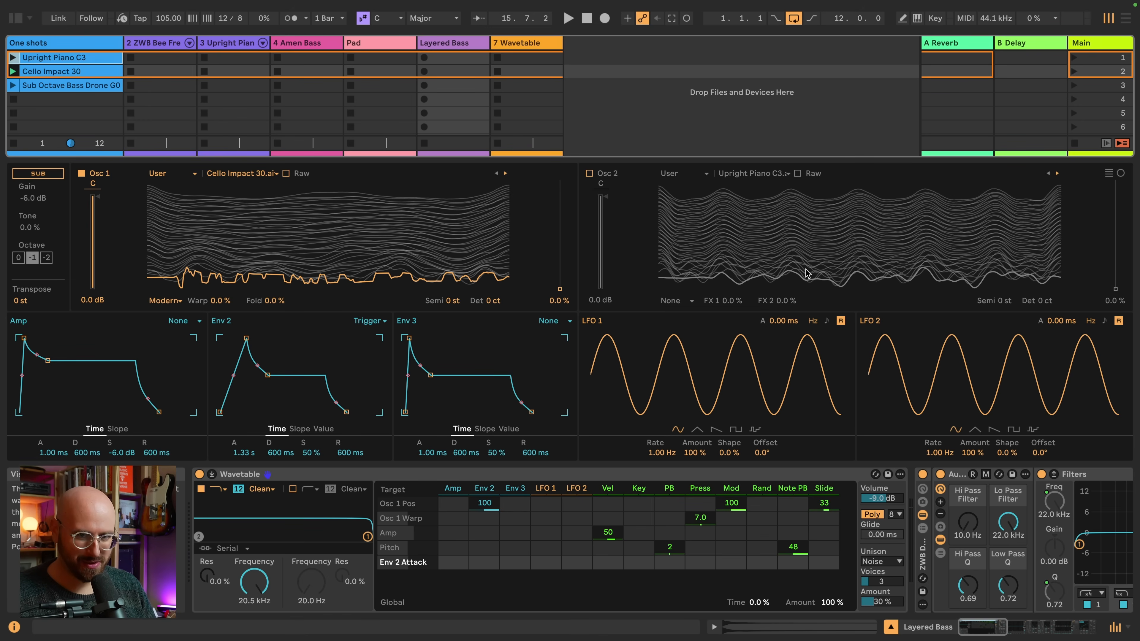
# Turn off Osc 1 and turn on Osc 2 so only the Upright Piano C3 wavetable sounds.
pyautogui.click(82, 175)
pyautogui.click(81, 174)
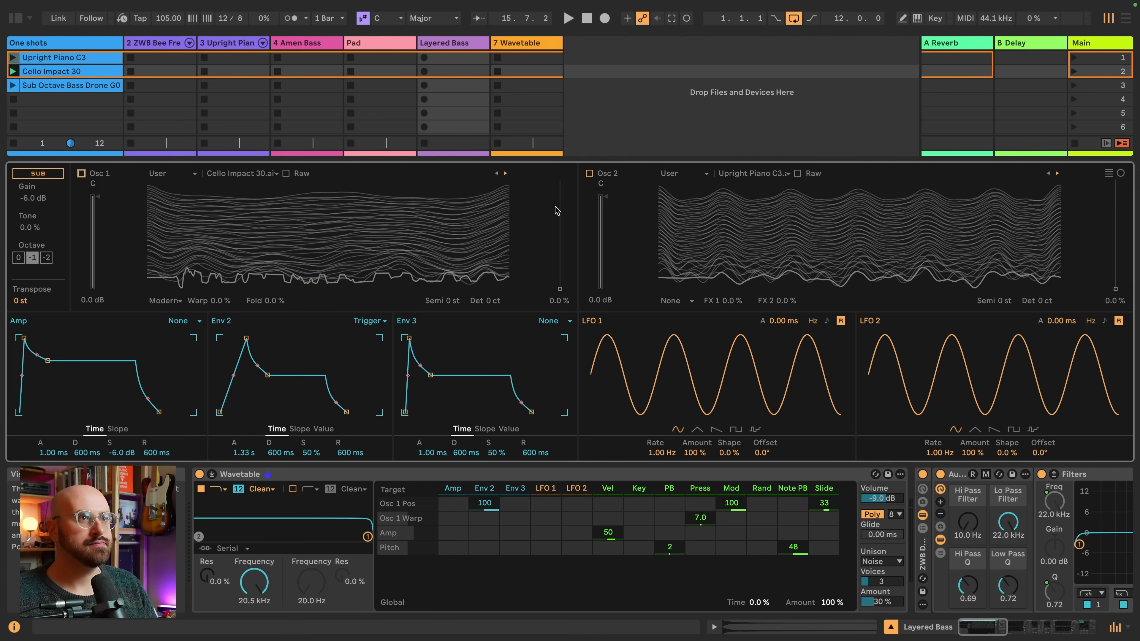
pyautogui.click(589, 174)
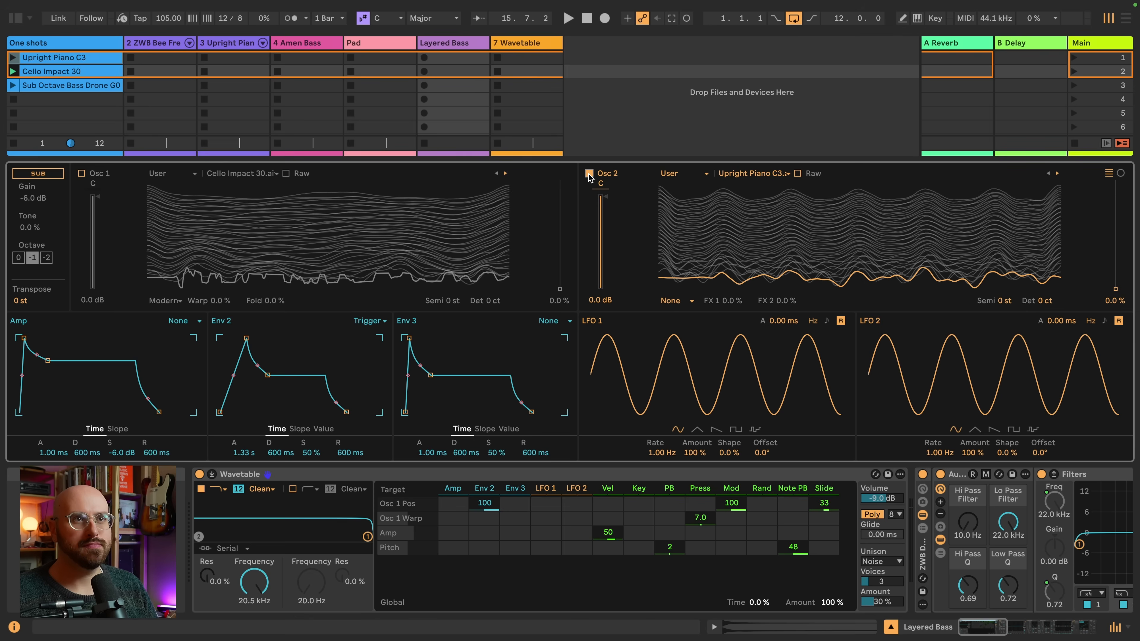
# Modulate Osc 2's wavetable position with Env 2 at 100 and its gain with Env 3 at 100.
pyautogui.click(1109, 300)
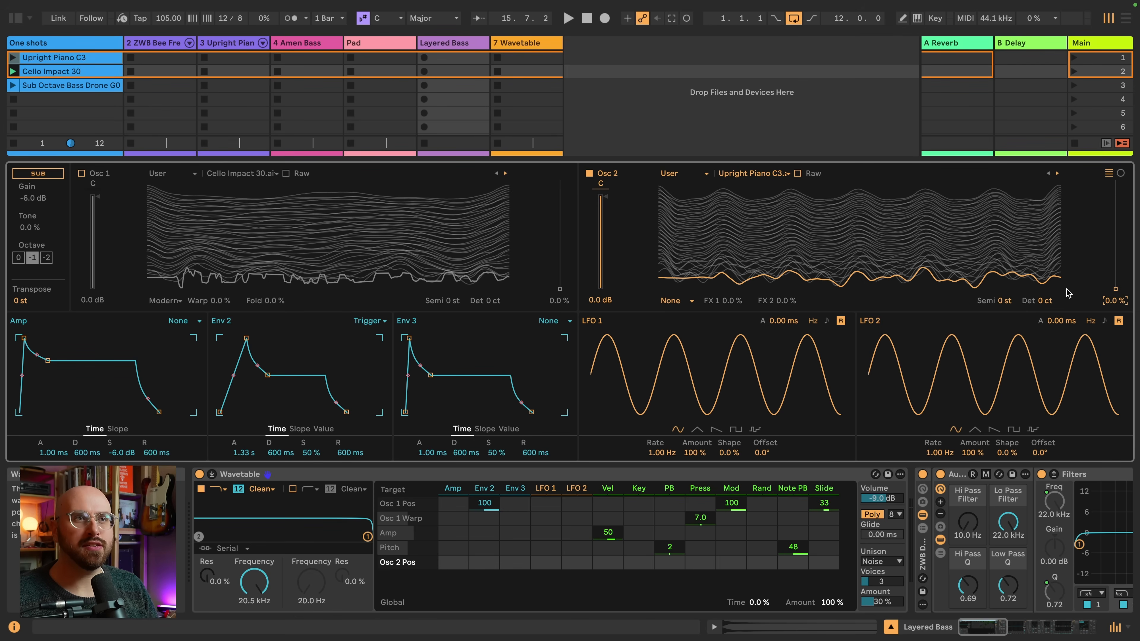
pyautogui.moveTo(484, 568); pyautogui.dragTo(483, 530)
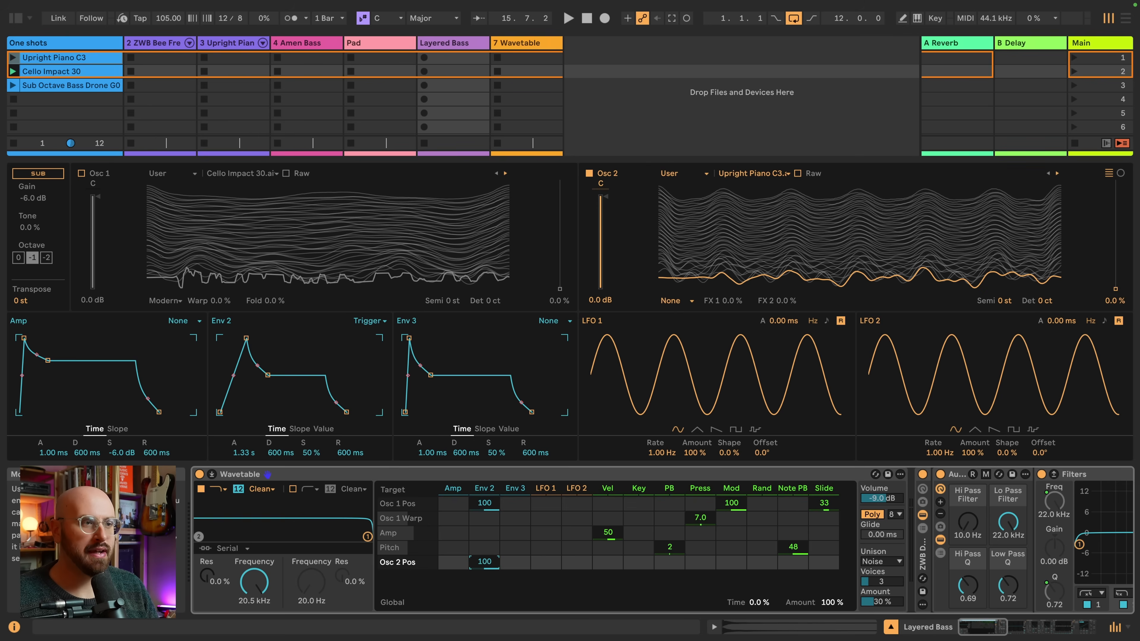
pyautogui.click(600, 299)
pyautogui.moveTo(515, 576); pyautogui.dragTo(515, 572)
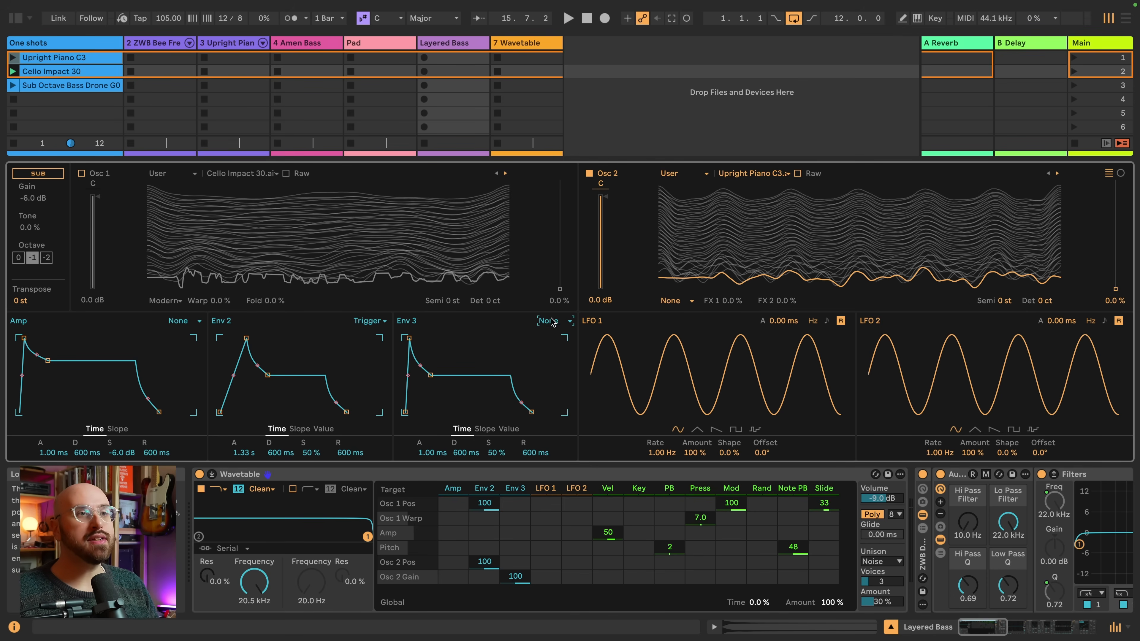
# Set Env 3's loop mode to Trigger and its sustain to 0%.
pyautogui.click(552, 322)
pyautogui.click(552, 341)
pyautogui.moveTo(488, 454)
pyautogui.mouseDown()
pyautogui.moveTo(491, 467)
pyautogui.moveTo(493, 453)
pyautogui.mouseUp()
# Set Env 3's attack time to 700 ms and its decay time to 2.00 s.
pyautogui.click(432, 453)
pyautogui.write('700')
pyautogui.press('Return')
pyautogui.click(462, 455)
pyautogui.write('200')
pyautogui.press('Return')
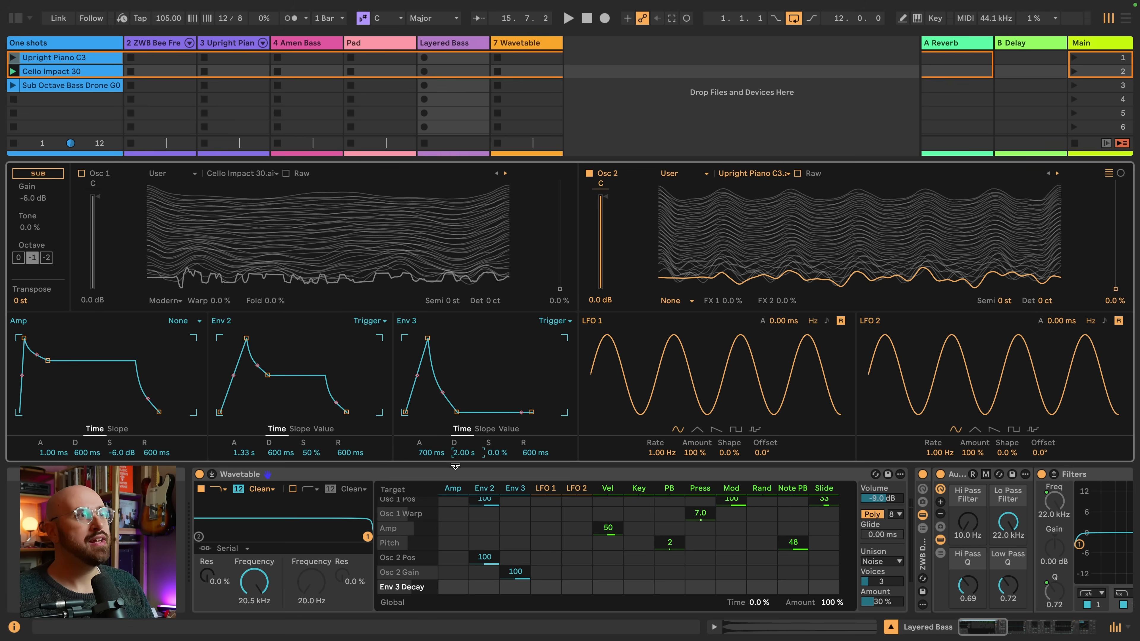
# Turn Osc 1 back on and enable the sub oscillator at octave 0.
pyautogui.click(82, 173)
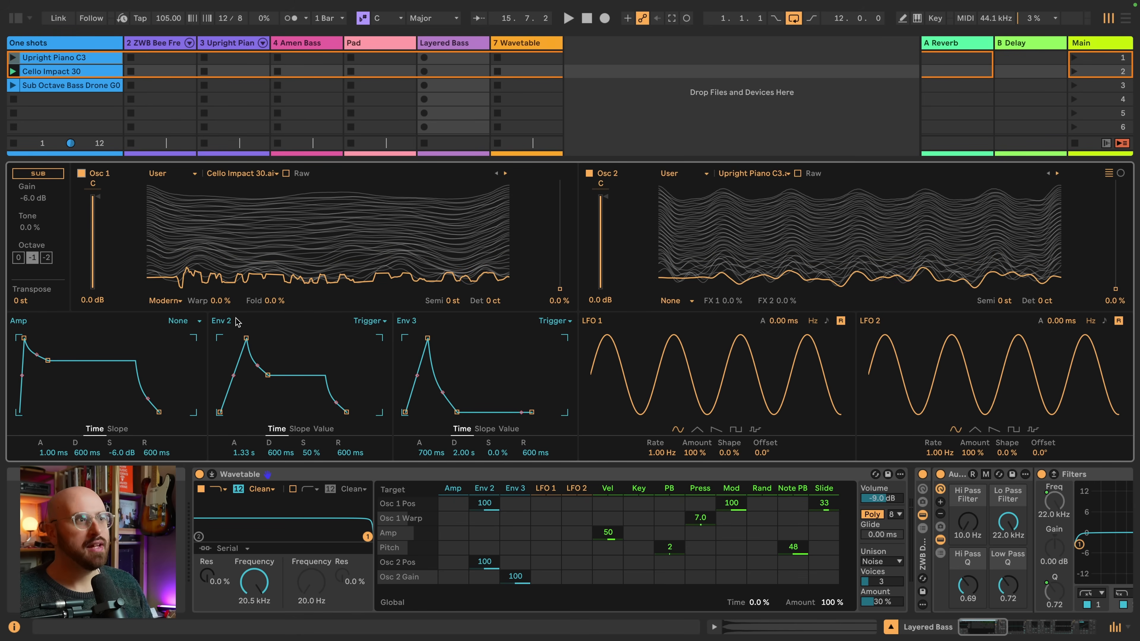
pyautogui.click(39, 174)
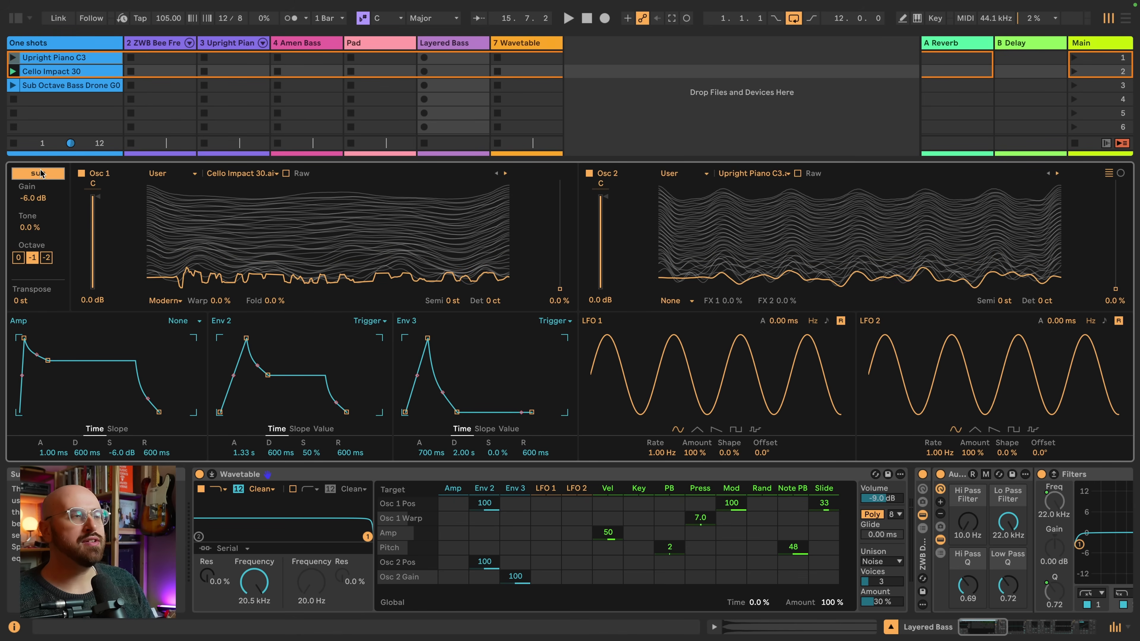
pyautogui.click(19, 257)
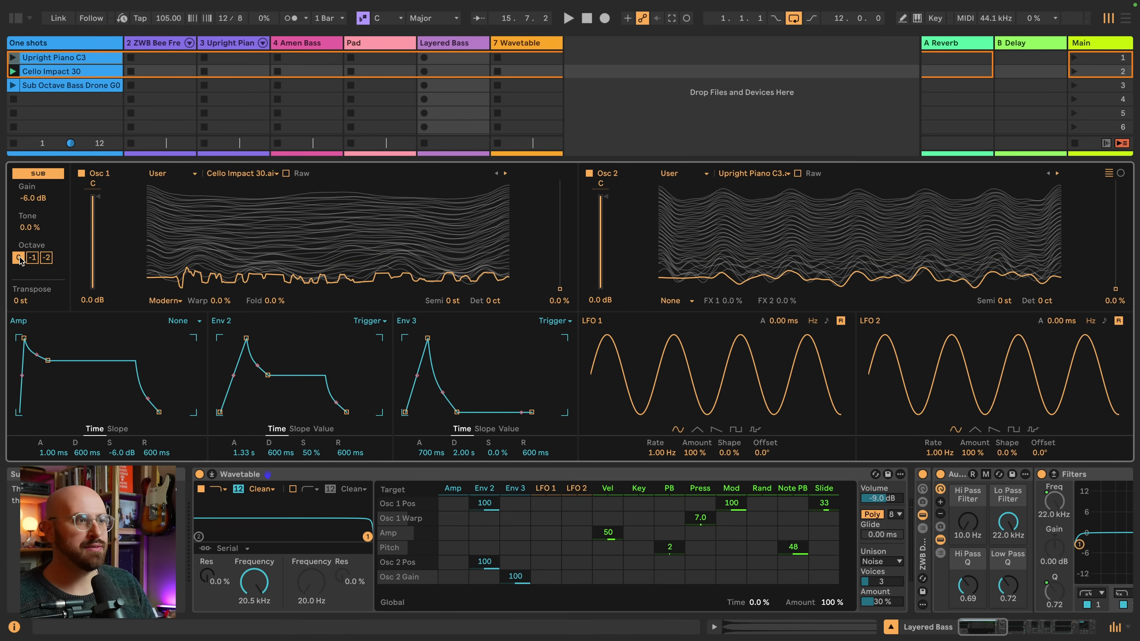
# Switch the first filter's circuit type to MS2 and set its drive to 6 dB.
pyautogui.click(262, 489)
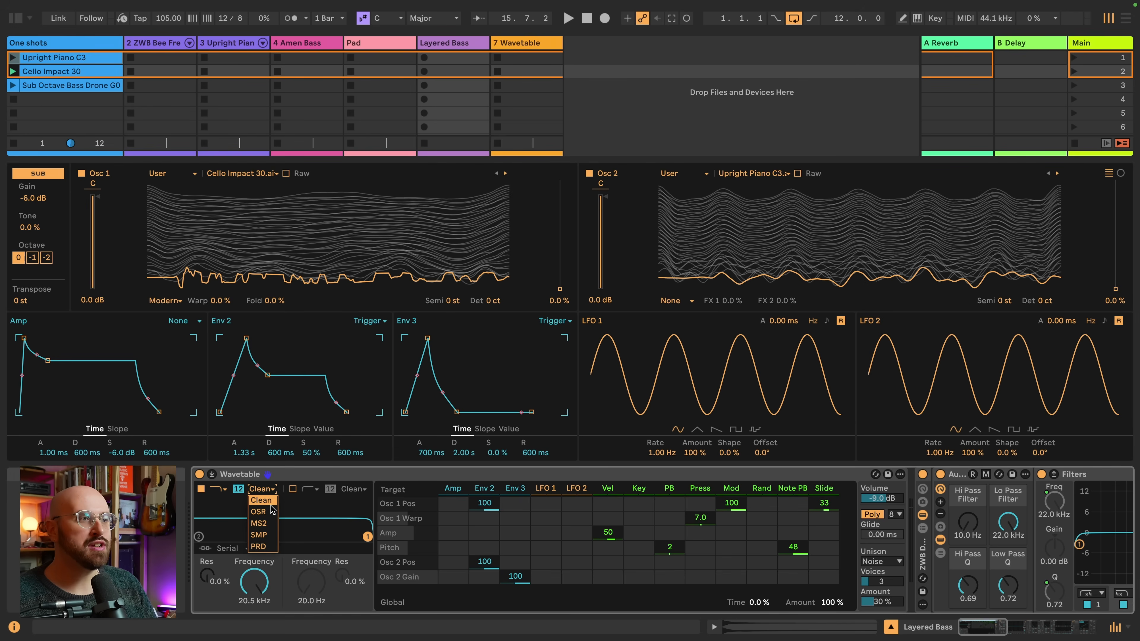
pyautogui.click(258, 523)
pyautogui.click(219, 602)
pyautogui.write('6')
pyautogui.press('Return')
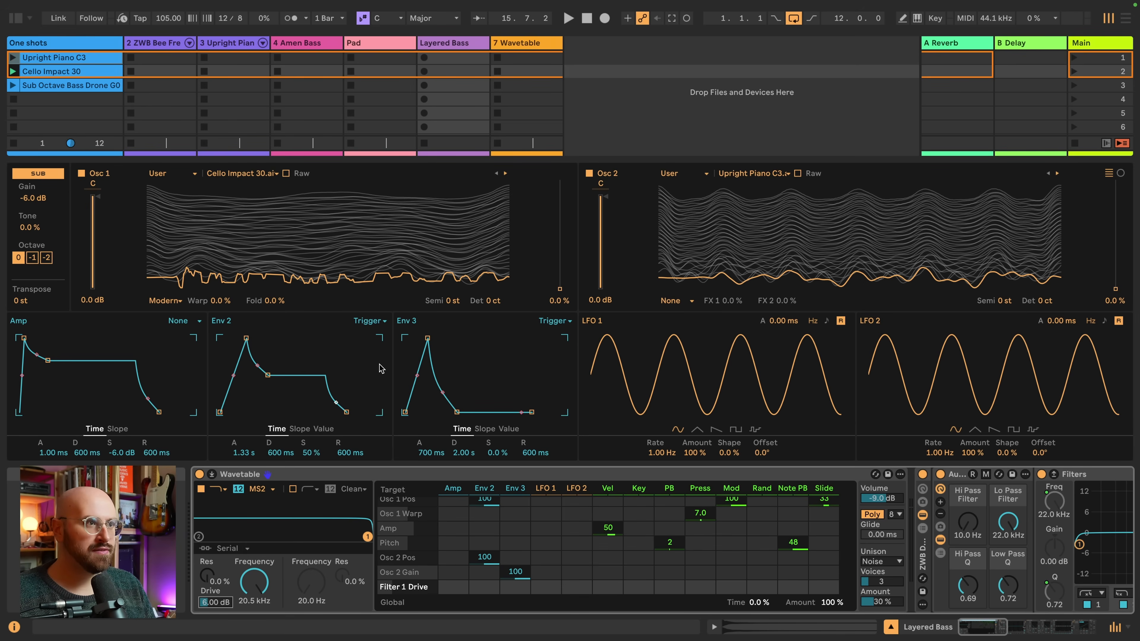